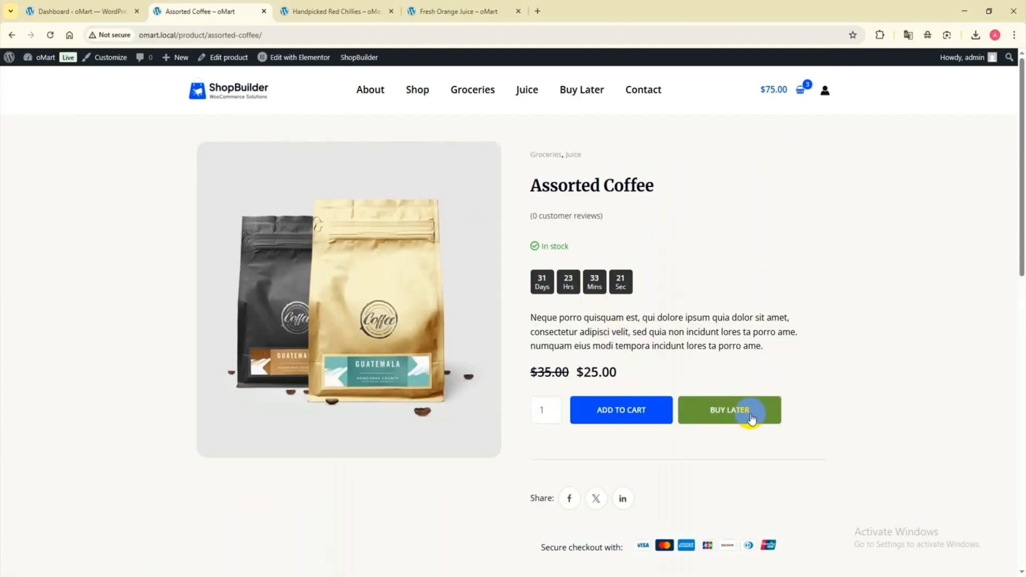
View the Handpicked Red Chillies and Fresh Orange Juice product pages to examine their Buy Later buttons
{"action": "left_click", "coordinate": [337, 11]}
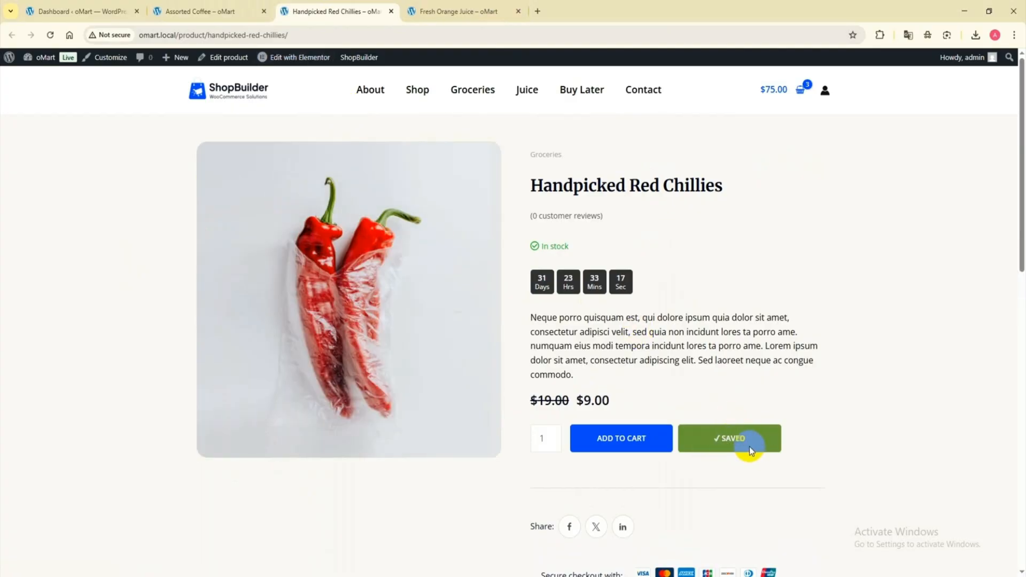
{"action": "left_click", "coordinate": [465, 7]}
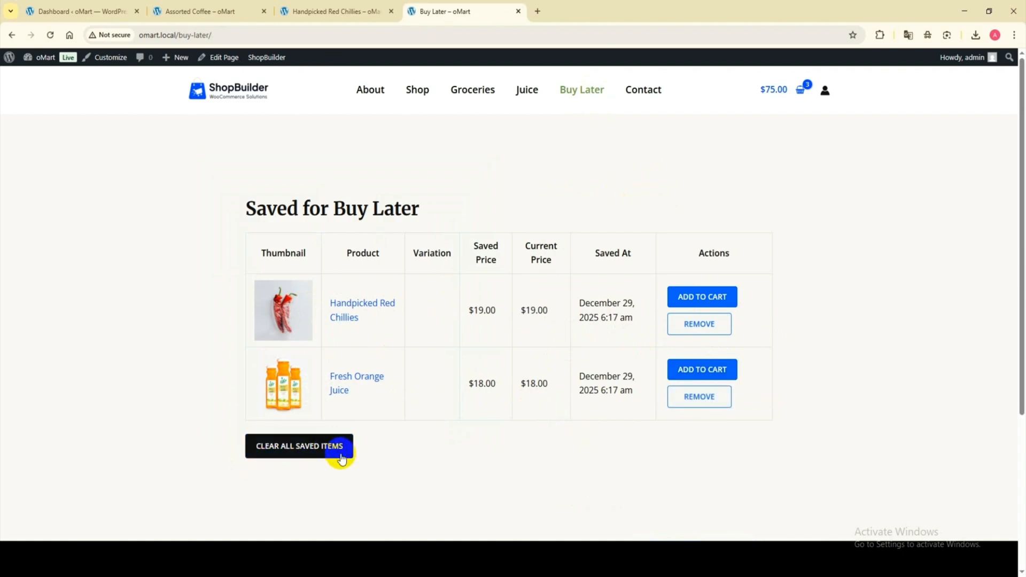
Return to the WordPress dashboard and check the installed plugins for ShopBuilder and ShopBuilder Pro
{"action": "left_click", "coordinate": [54, 8]}
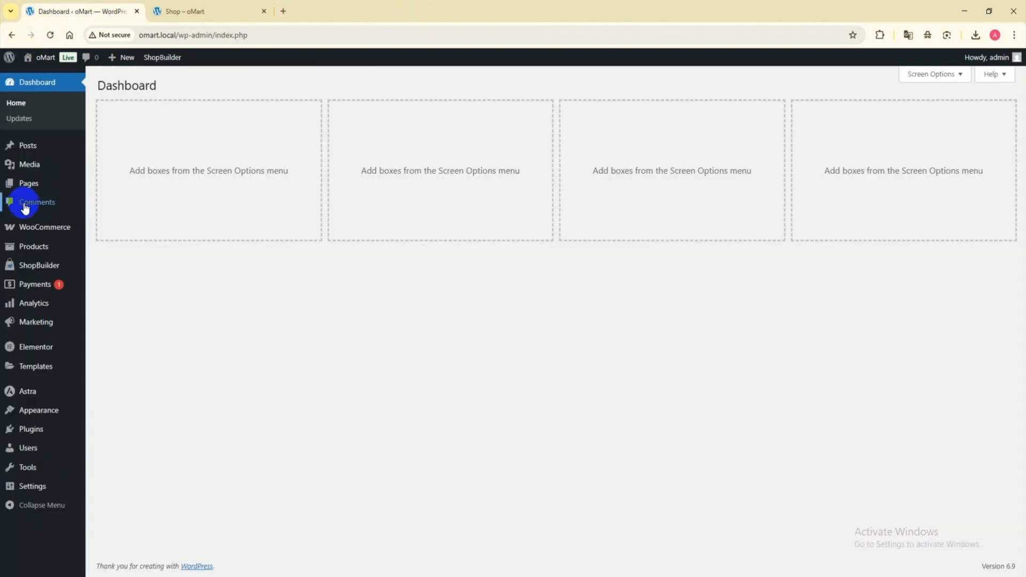
{"action": "left_click", "coordinate": [28, 434]}
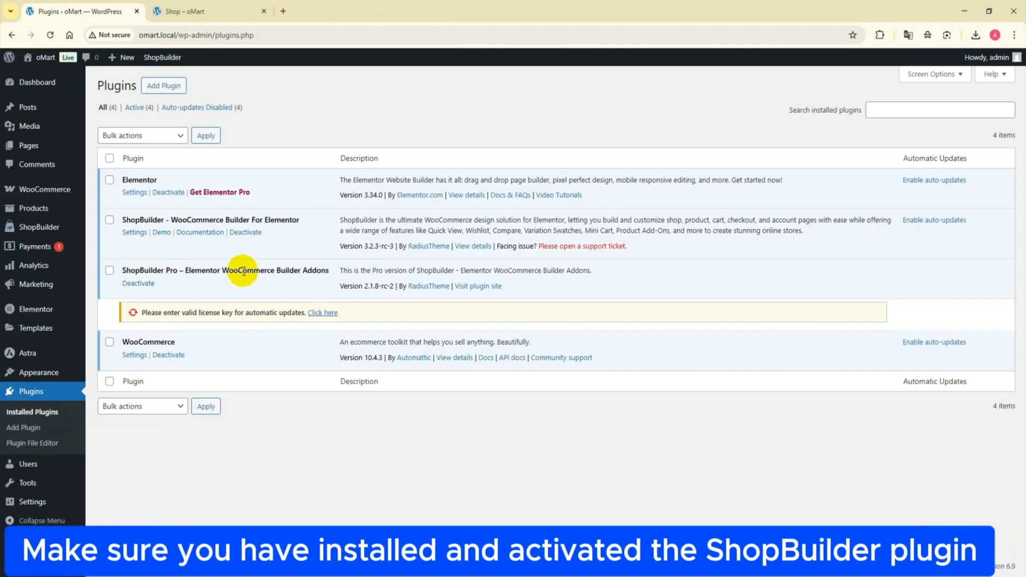
Enable the Save Cart For Buy Later module in the ShopBuilder settings
{"action": "left_click", "coordinate": [50, 109]}
{"action": "mouse_move", "coordinate": [53, 227]}
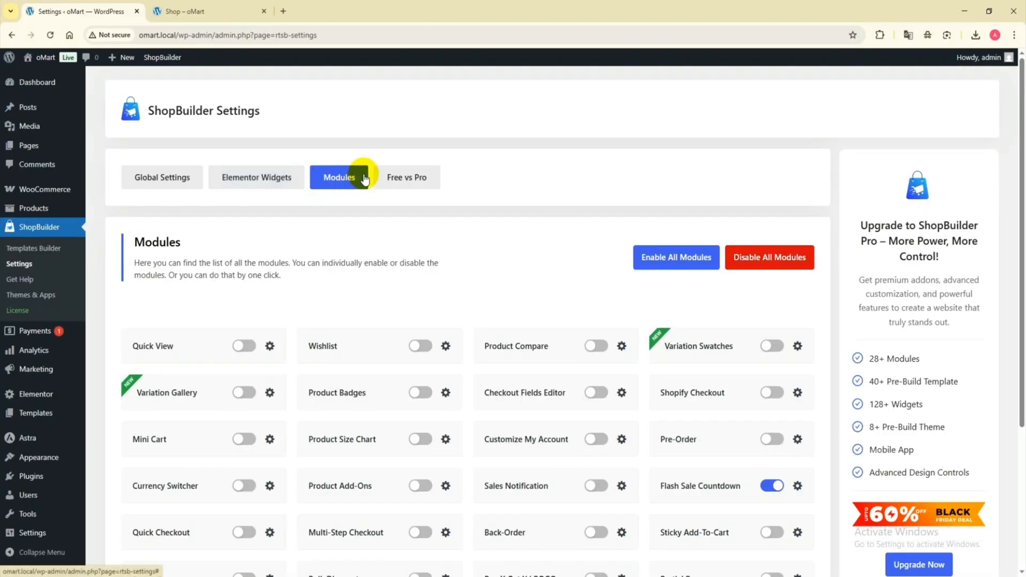
{"action": "scroll", "coordinate": [364, 176], "scroll_direction": "down", "scroll_amount": 4}
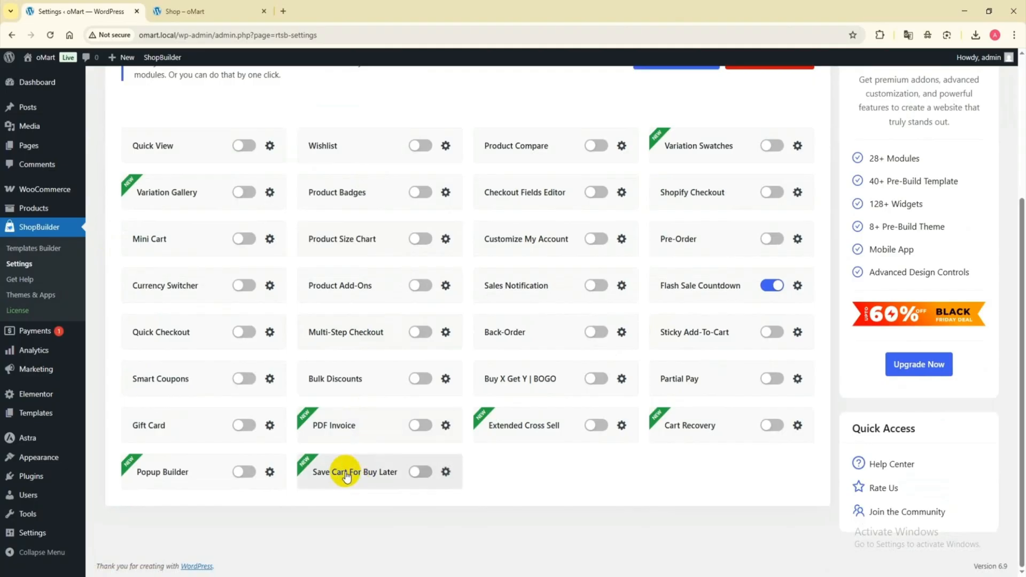
{"action": "left_click", "coordinate": [365, 473]}
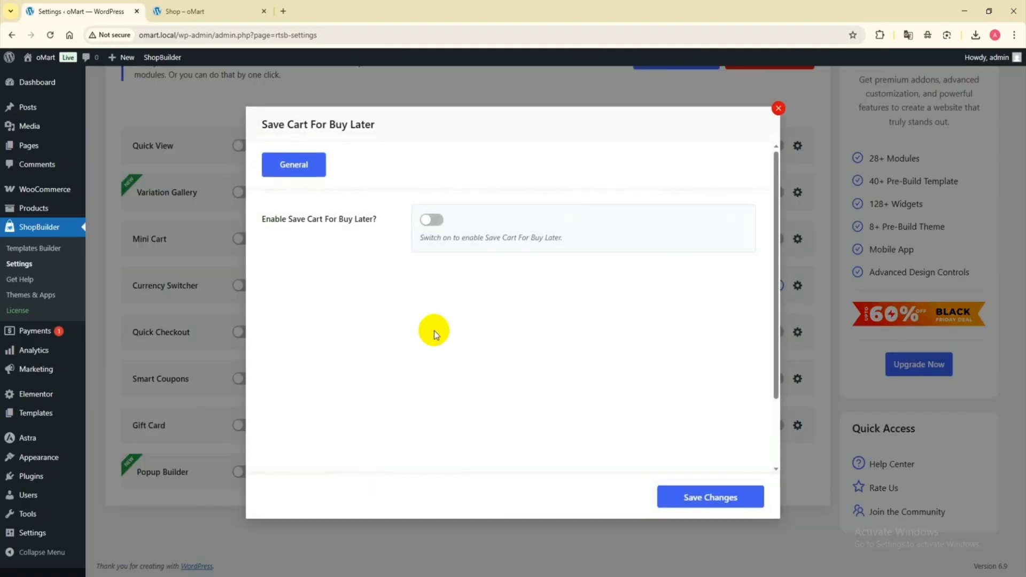
{"action": "left_click", "coordinate": [431, 221]}
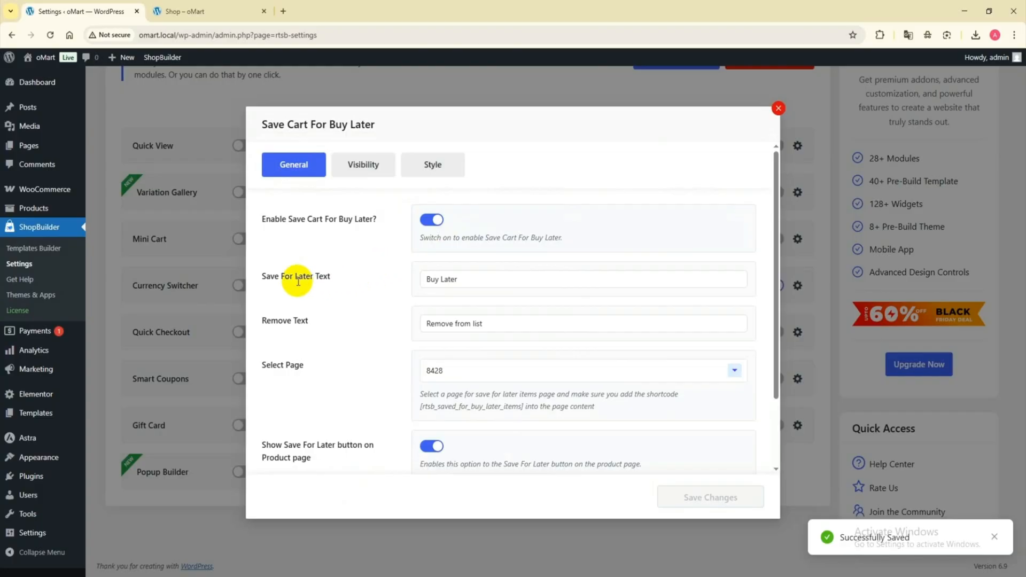
{"action": "left_click", "coordinate": [435, 279]}
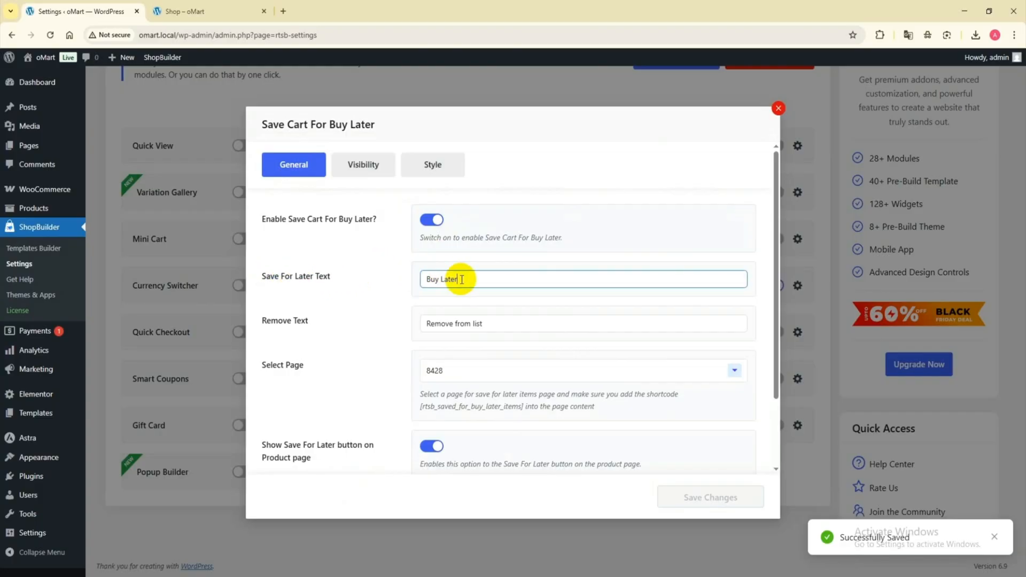
{"action": "double_click", "coordinate": [445, 279]}
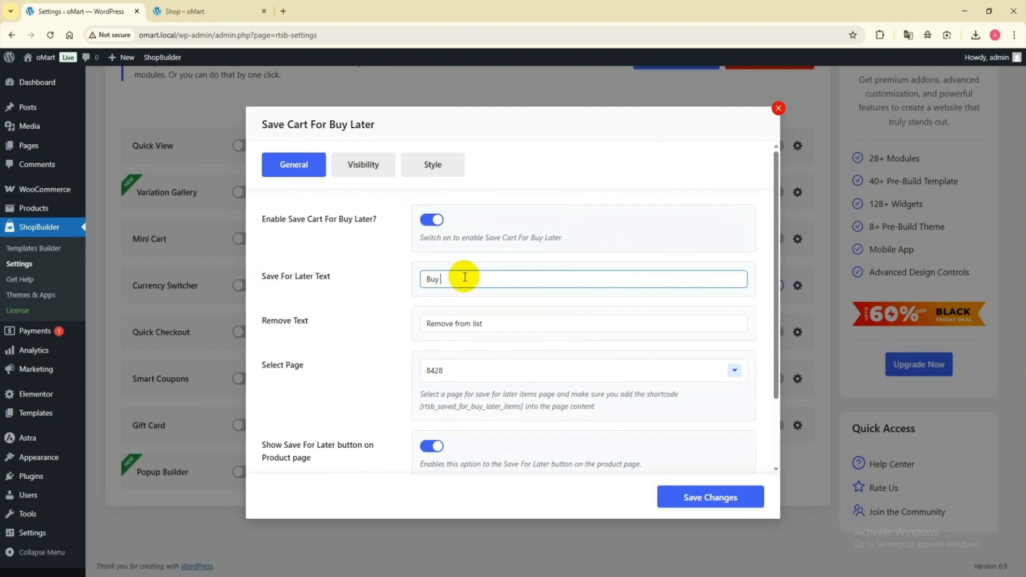
{"action": "key", "text": "ctrl+z"}
{"action": "left_click", "coordinate": [485, 276]}
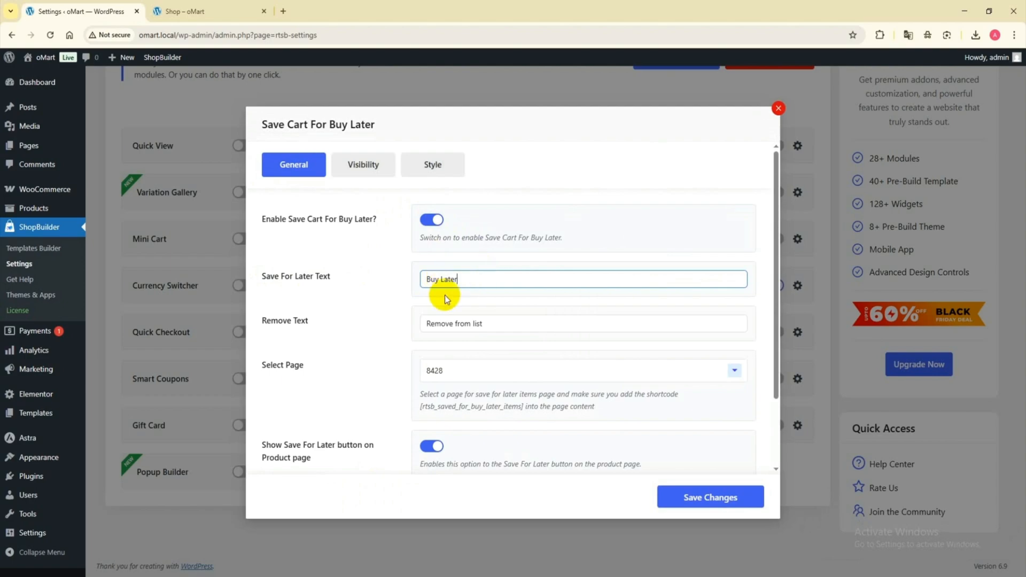
{"action": "left_click", "coordinate": [446, 323]}
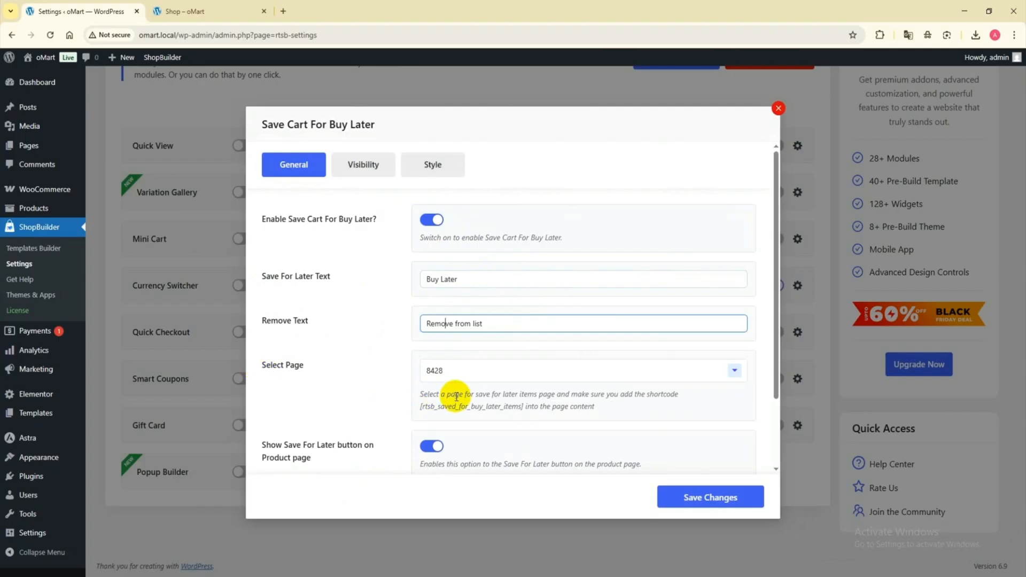
Copy the shortcode [rtsb_saved_for_buy_later_items] from the description of the Select Page setting
{"action": "left_click_drag", "start_coordinate": [421, 394], "coordinate": [674, 396]}
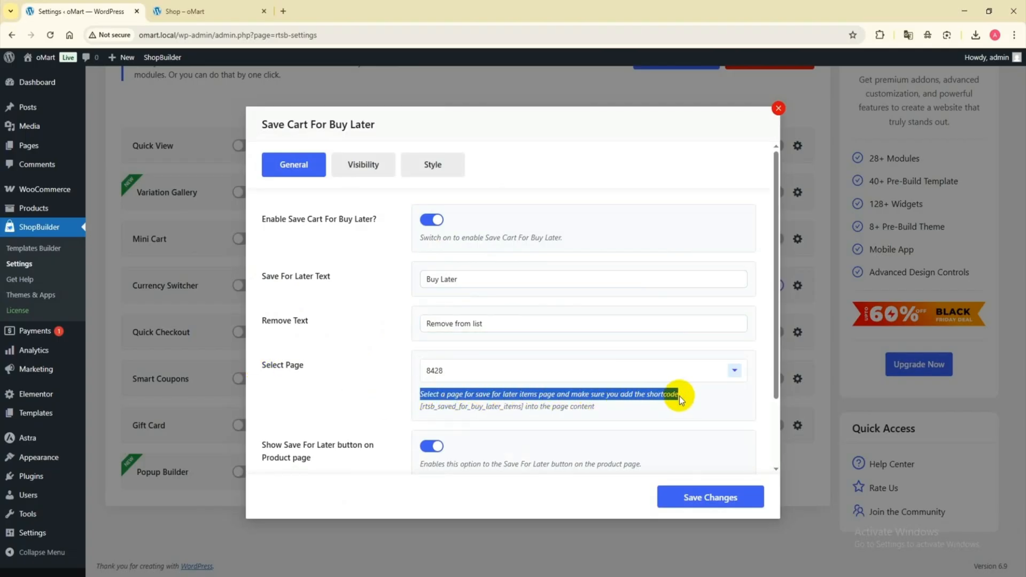
{"action": "left_click", "coordinate": [680, 397]}
{"action": "left_click_drag", "start_coordinate": [419, 407], "coordinate": [523, 404]}
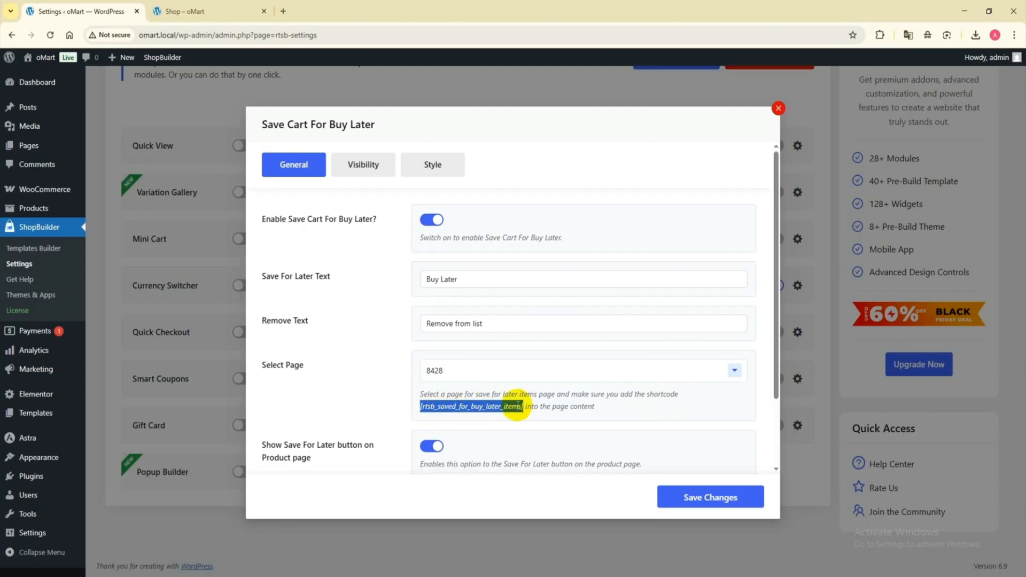
{"action": "right_click", "coordinate": [509, 406]}
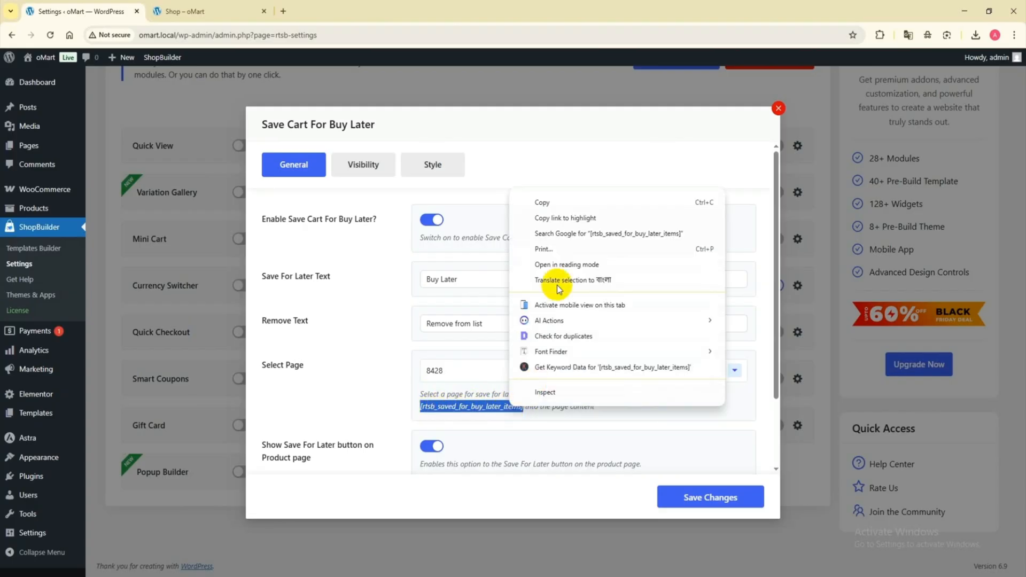
{"action": "left_click", "coordinate": [551, 203]}
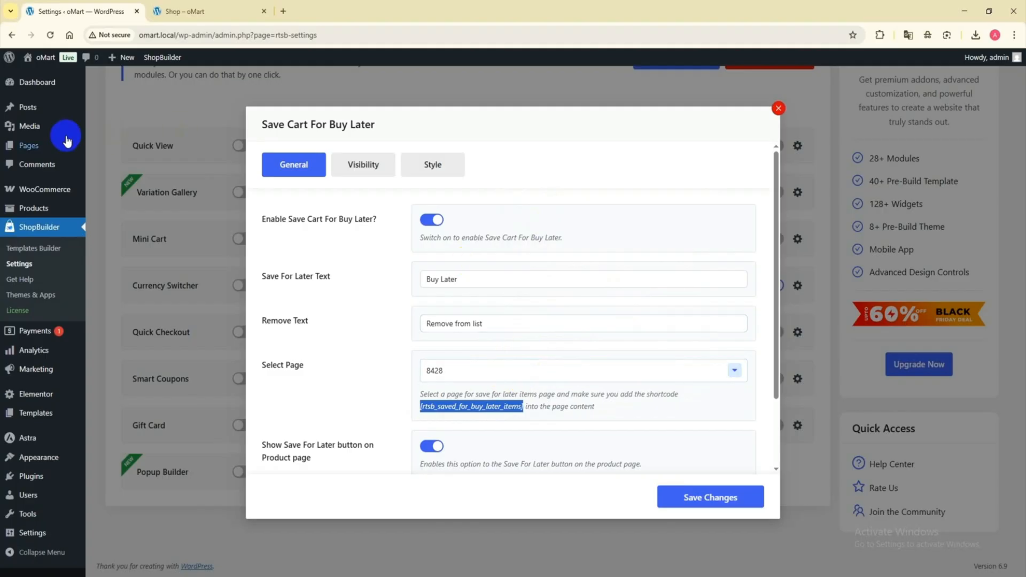
Create a new WordPress page in a separate browser tab and title it "Buy Later"
{"action": "mouse_move", "coordinate": [32, 145]}
{"action": "right_click", "coordinate": [103, 163]}
{"action": "left_click", "coordinate": [160, 174]}
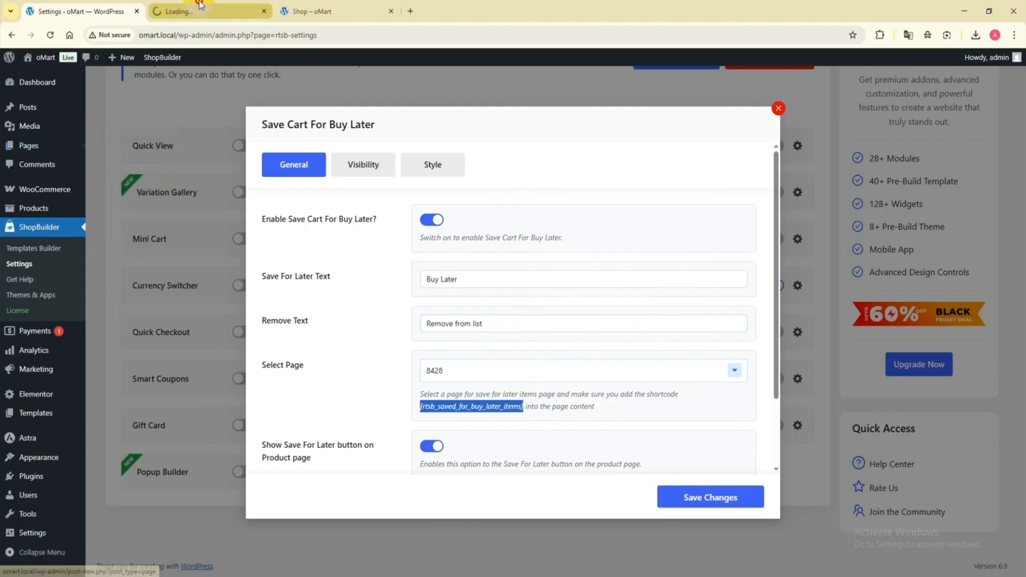
{"action": "left_click", "coordinate": [199, 5]}
{"action": "left_click", "coordinate": [162, 139]}
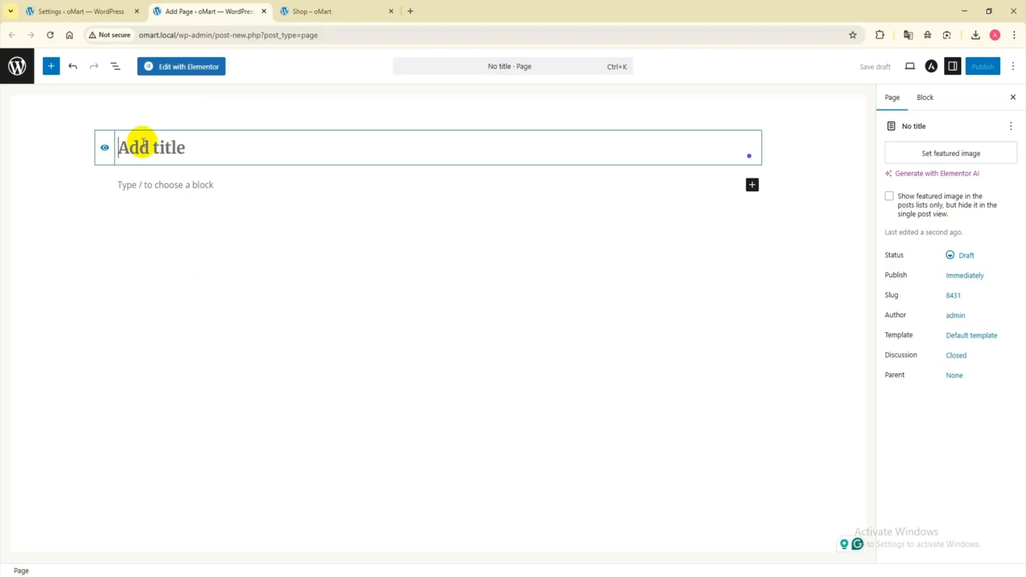
{"action": "type", "text": "Buy Later"}
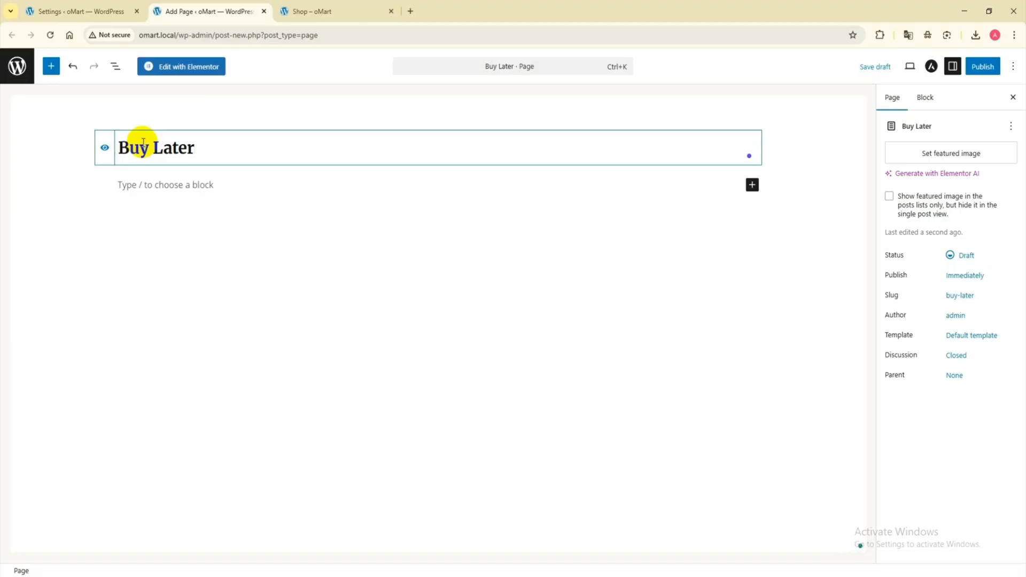
Add a Shortcode block to the Buy Later page containing the copied [rtsb_saved_for_buy_later_items] shortcode
{"action": "left_click", "coordinate": [192, 184]}
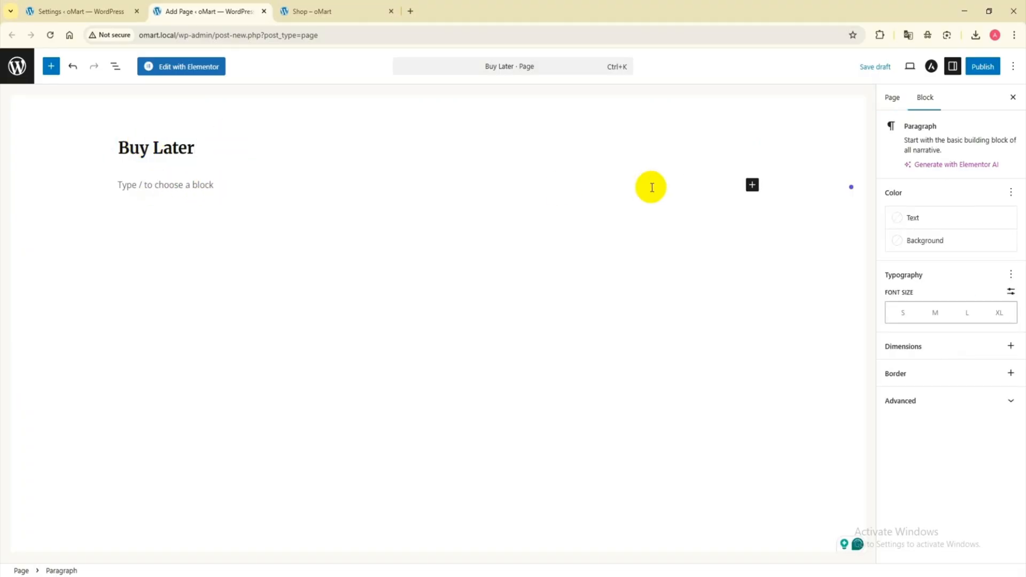
{"action": "left_click", "coordinate": [752, 185]}
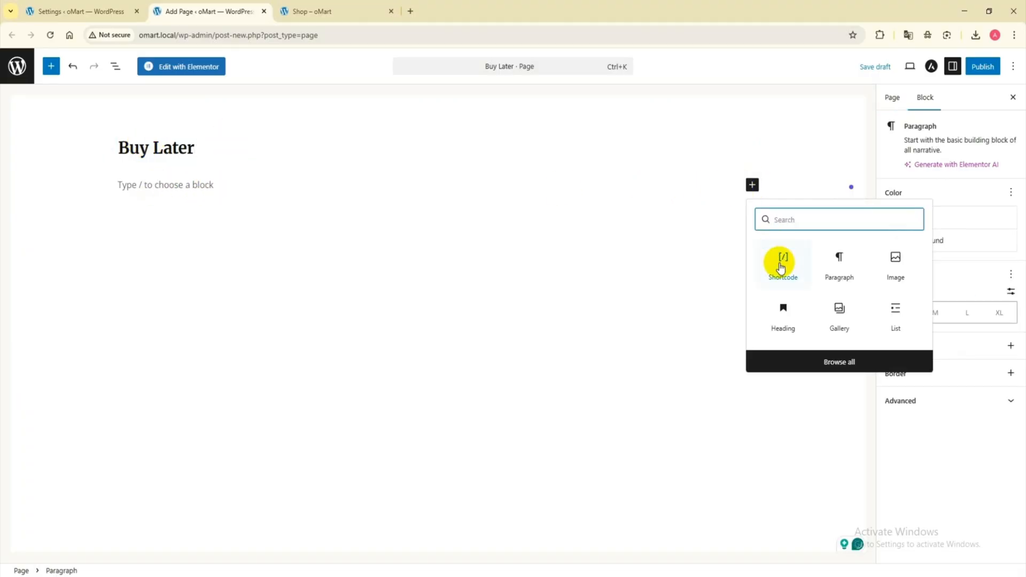
{"action": "left_click", "coordinate": [781, 266]}
{"action": "right_click", "coordinate": [303, 236]}
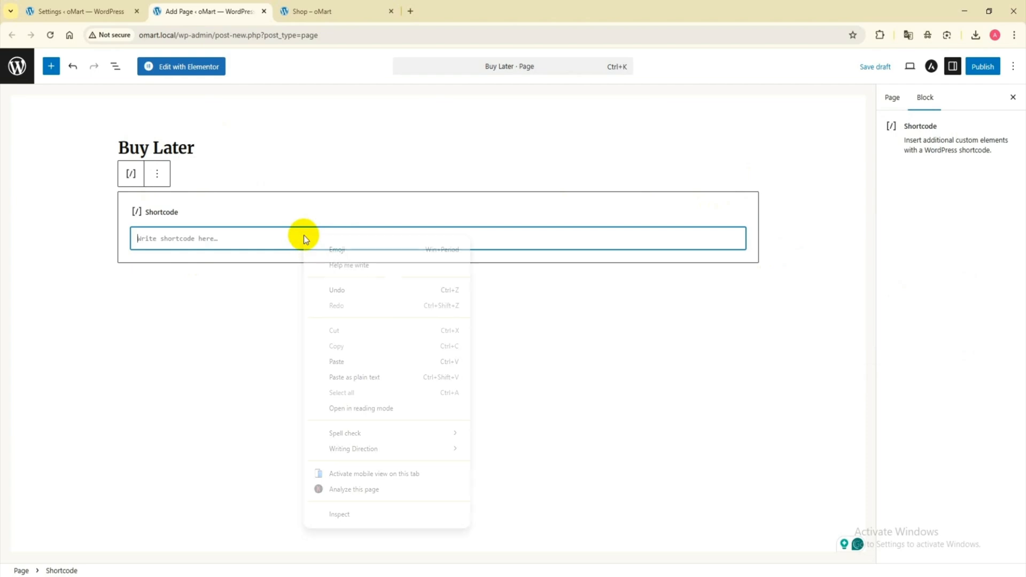
{"action": "left_click", "coordinate": [344, 362]}
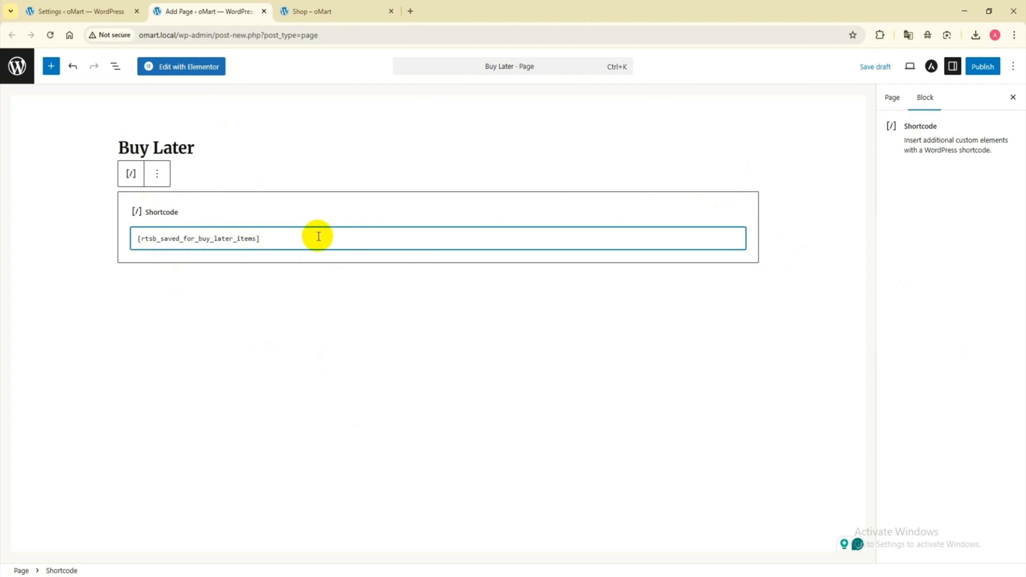
{"action": "left_click", "coordinate": [362, 281]}
{"action": "left_click", "coordinate": [297, 223]}
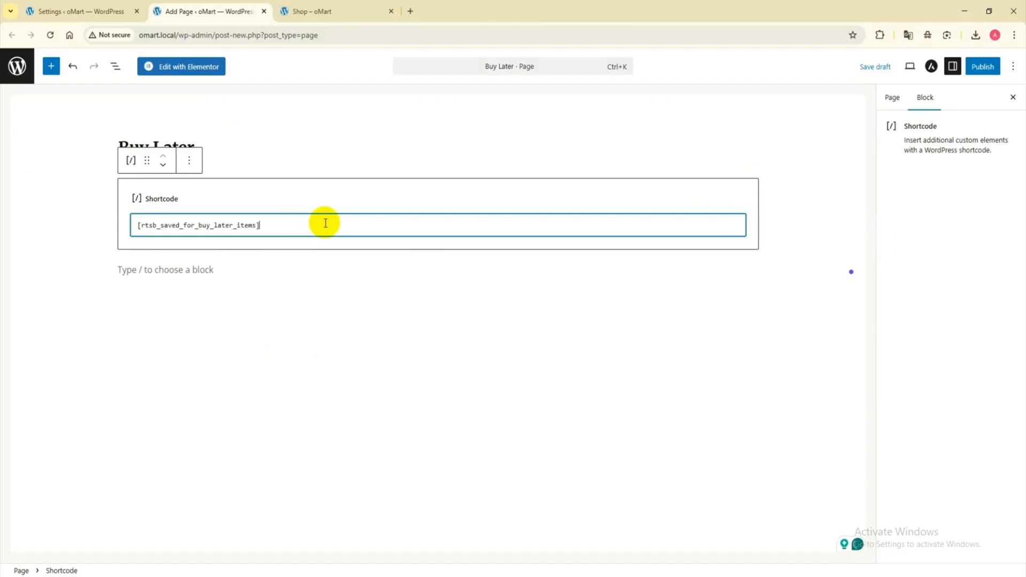
Publish the Buy Later page and view it on the live site
{"action": "left_click", "coordinate": [986, 71]}
{"action": "left_click", "coordinate": [985, 70]}
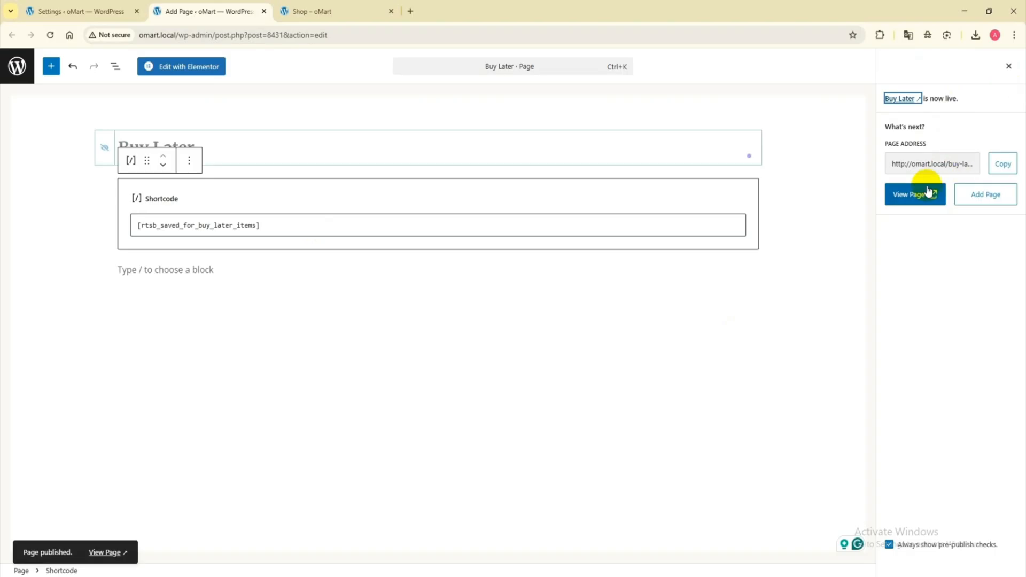
{"action": "left_click", "coordinate": [921, 205]}
{"action": "left_click", "coordinate": [921, 205]}
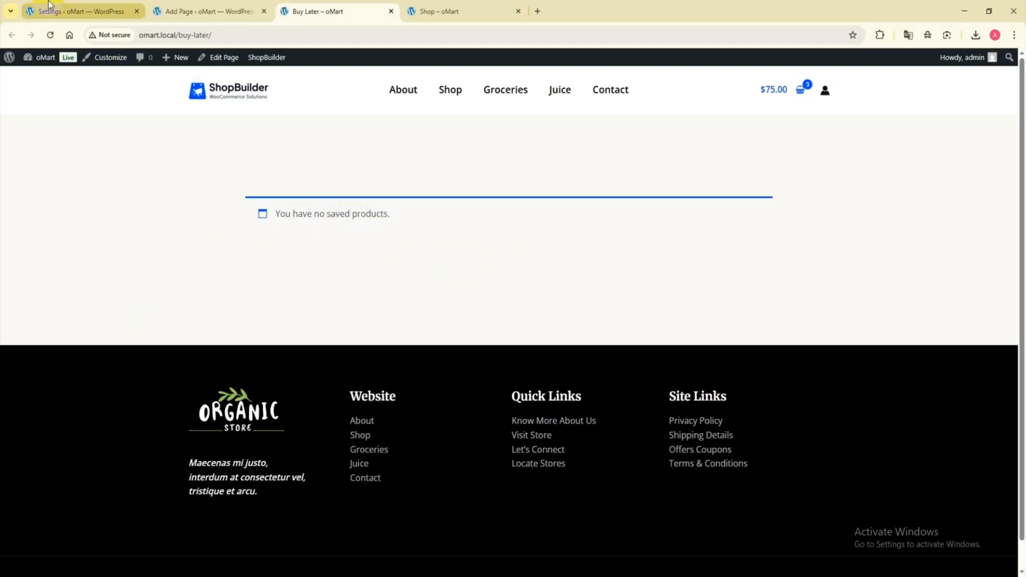
Reload the ShopBuilder settings and assign the Buy Later page as the Save Cart For Buy Later module's saved-items page
{"action": "left_click", "coordinate": [80, 11]}
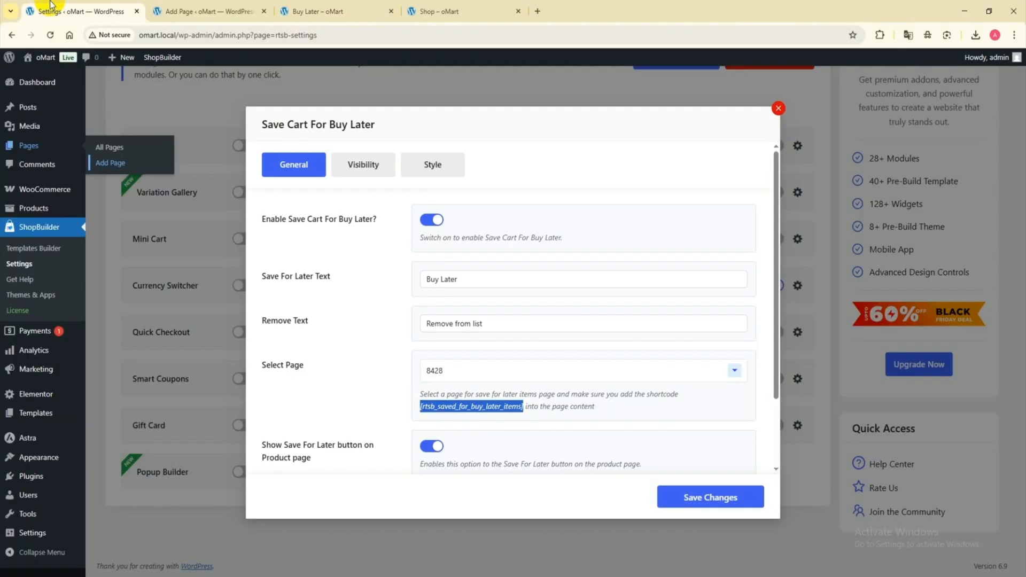
{"action": "left_click", "coordinate": [50, 35]}
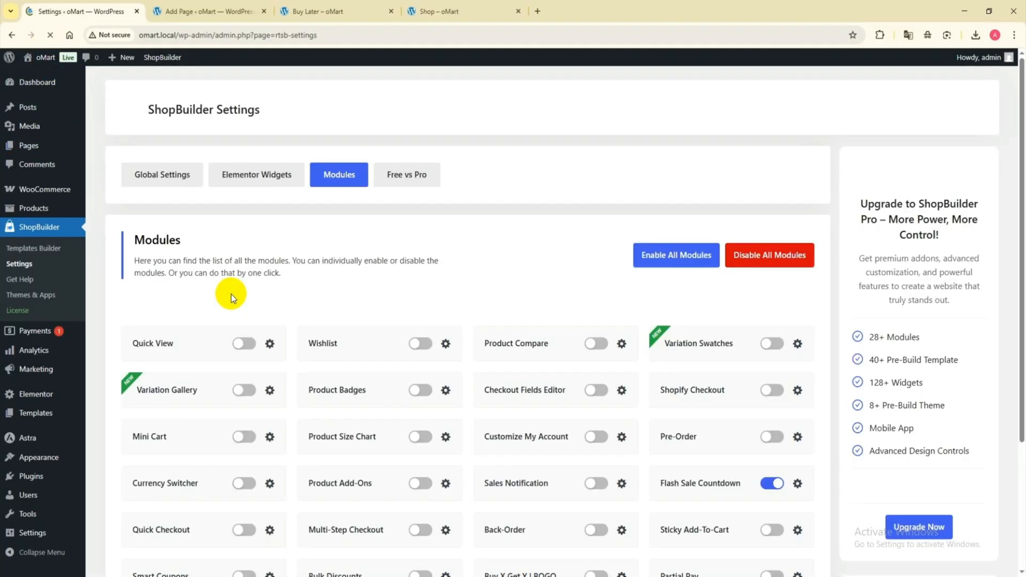
{"action": "left_click", "coordinate": [445, 473]}
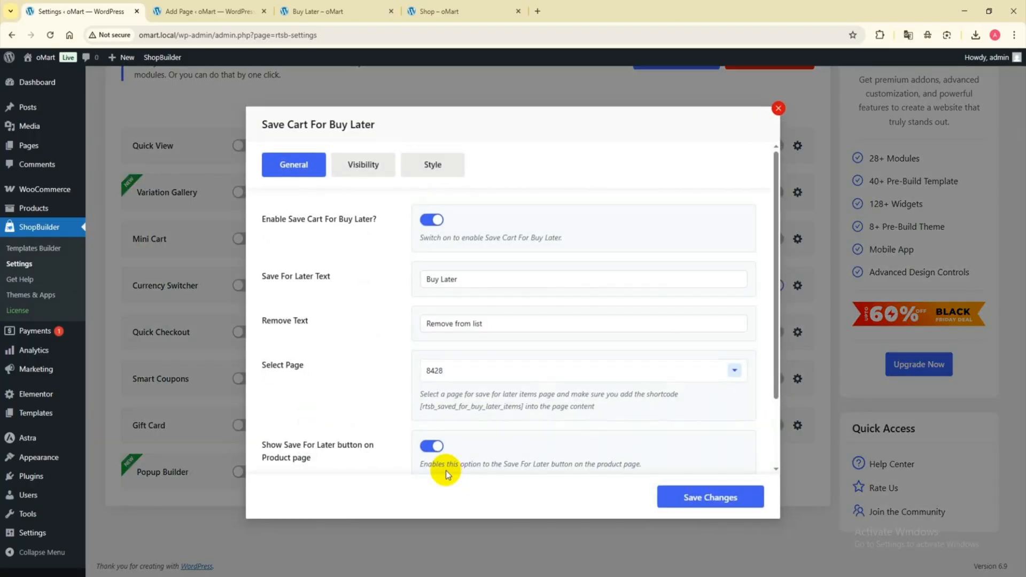
{"action": "left_click", "coordinate": [435, 371]}
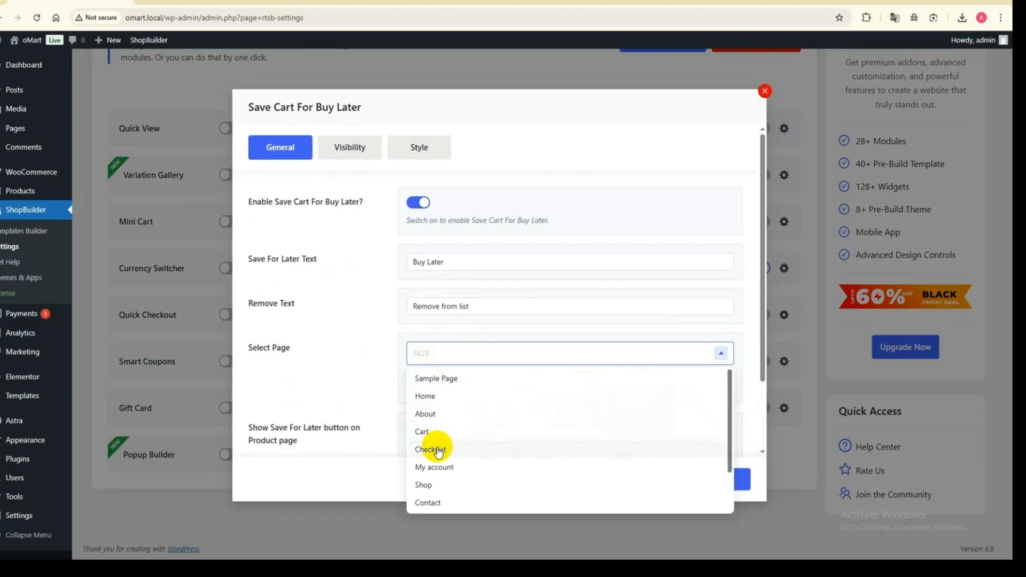
{"action": "scroll", "coordinate": [437, 450], "scroll_direction": "down", "scroll_amount": 1}
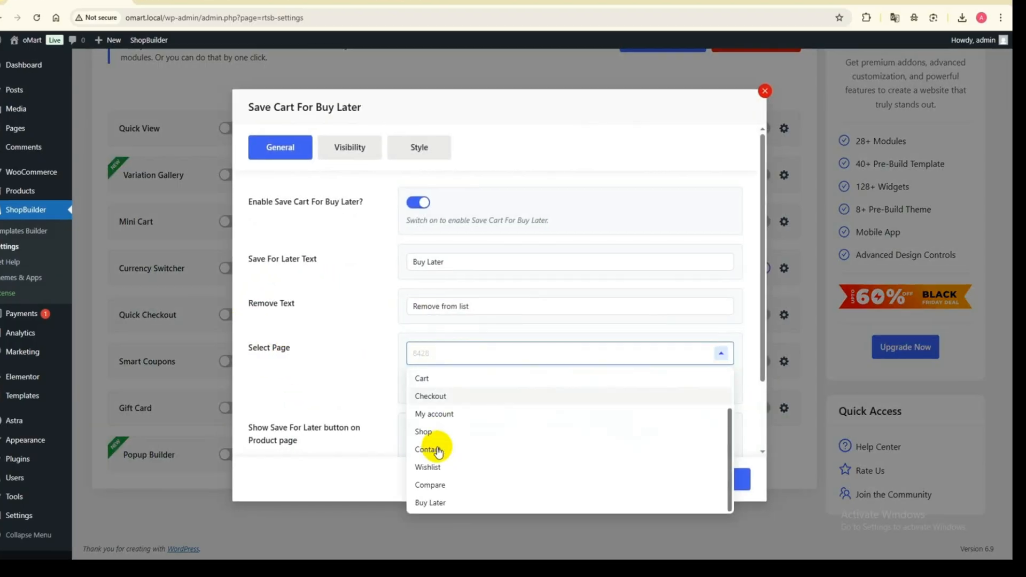
{"action": "left_click", "coordinate": [436, 504]}
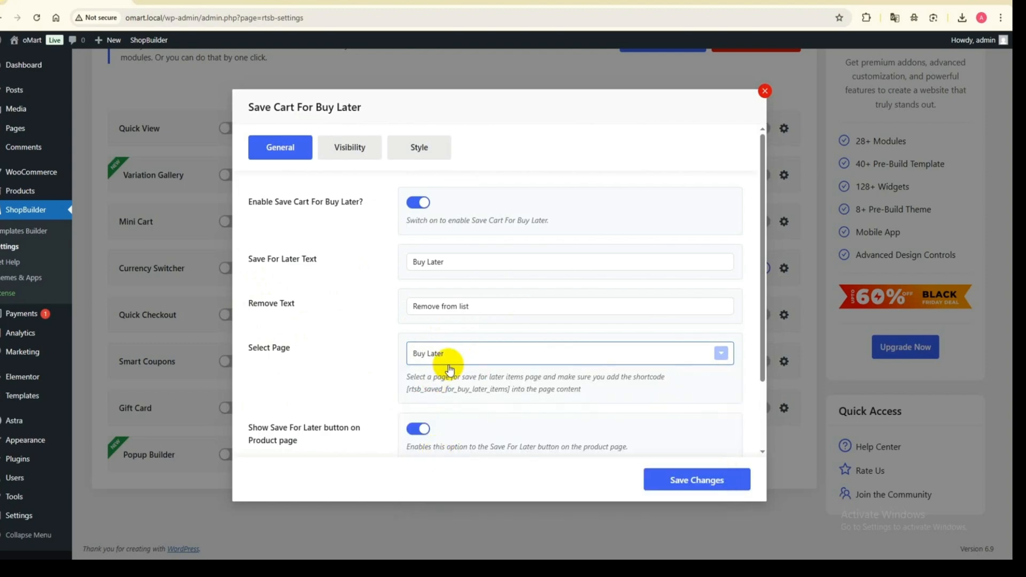
Set the Save Cart For Buy Later module's Products Show Limit to 15
{"action": "scroll", "coordinate": [357, 353], "scroll_direction": "down", "scroll_amount": 1}
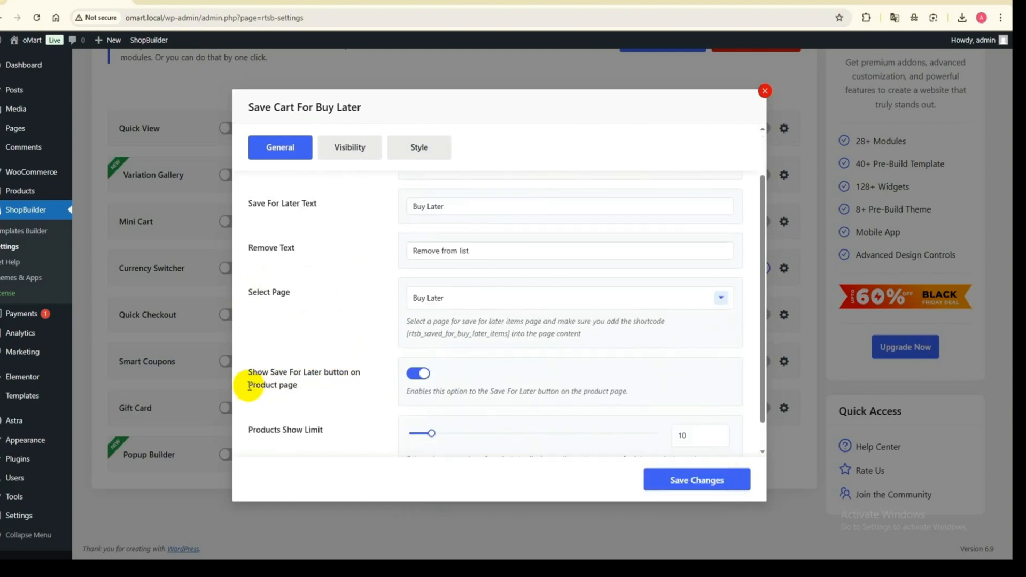
{"action": "left_click", "coordinate": [426, 380]}
{"action": "left_click", "coordinate": [431, 392]}
{"action": "scroll", "coordinate": [435, 392], "scroll_direction": "down", "scroll_amount": 1}
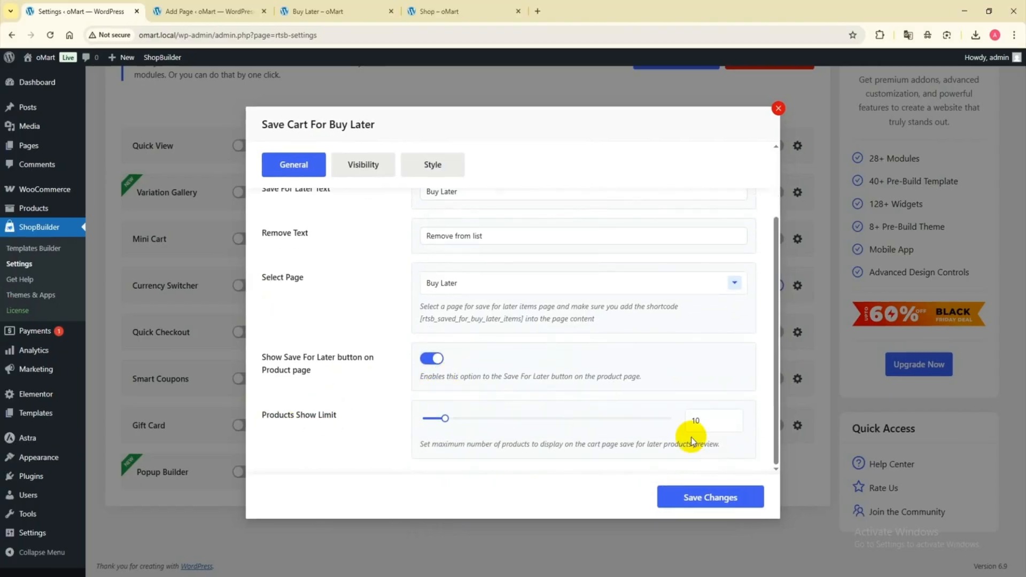
{"action": "double_click", "coordinate": [694, 420]}
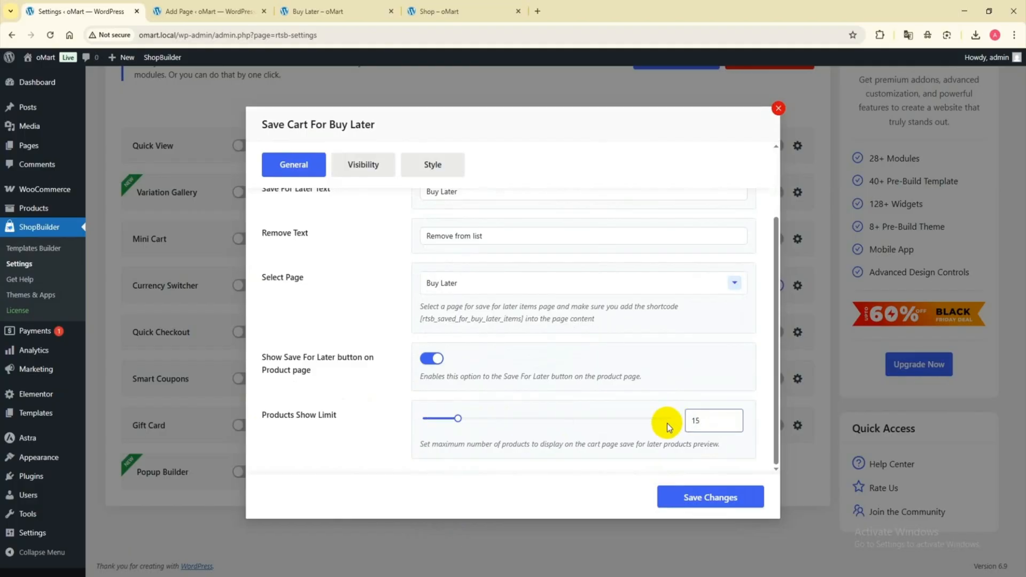
Save the Save Cart For Buy Later module settings and reload the store's Shop page
{"action": "left_click", "coordinate": [691, 498]}
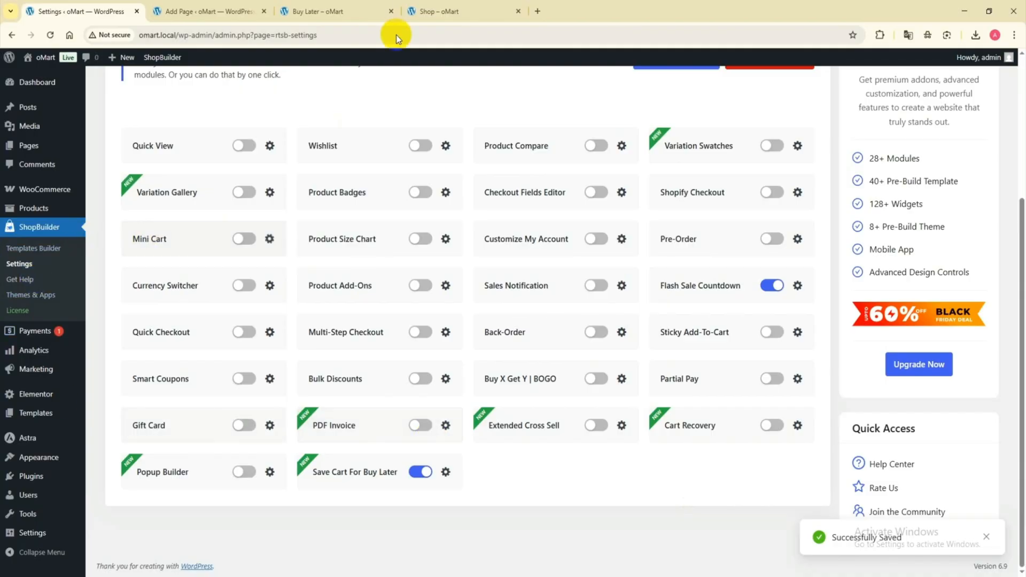
{"action": "left_click", "coordinate": [433, 11]}
{"action": "left_click", "coordinate": [50, 35]}
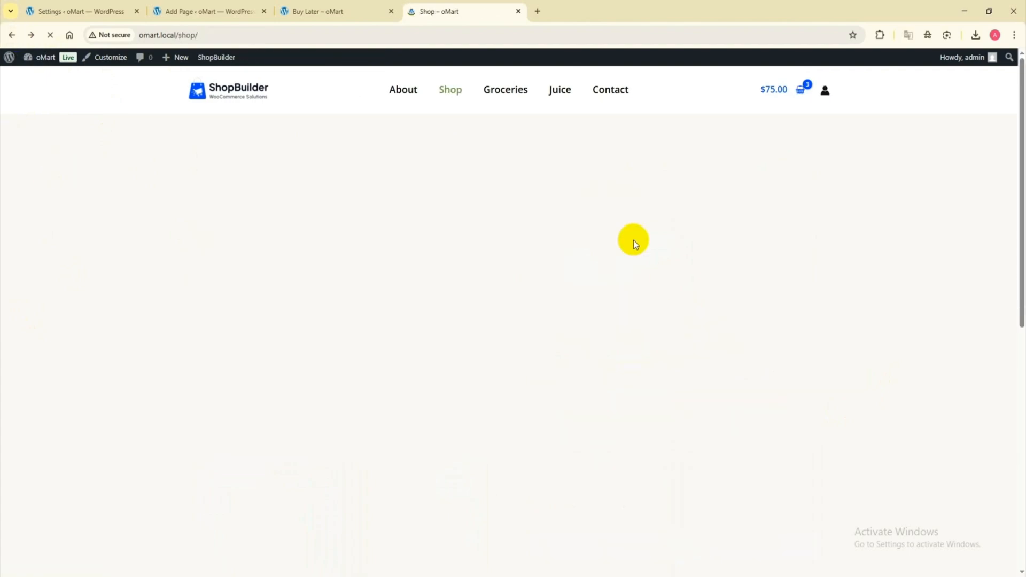
Open the Cashew Butter, Diabetic Cookies and Farm Fresh Eggs product pages in separate new browser tabs
{"action": "middle_click", "coordinate": [451, 306]}
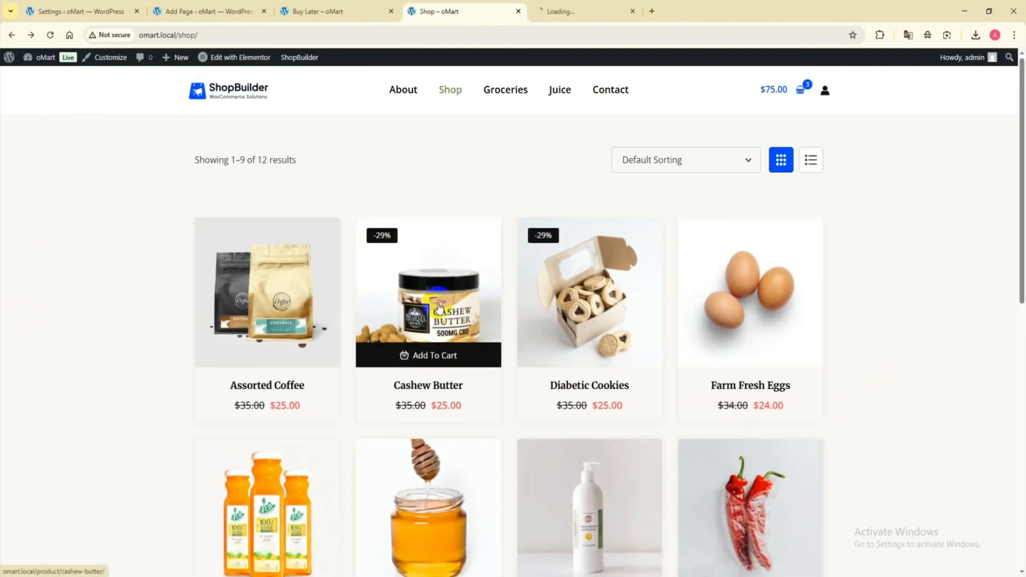
{"action": "middle_click", "coordinate": [614, 289]}
{"action": "right_click", "coordinate": [613, 289]}
{"action": "left_click", "coordinate": [636, 279]}
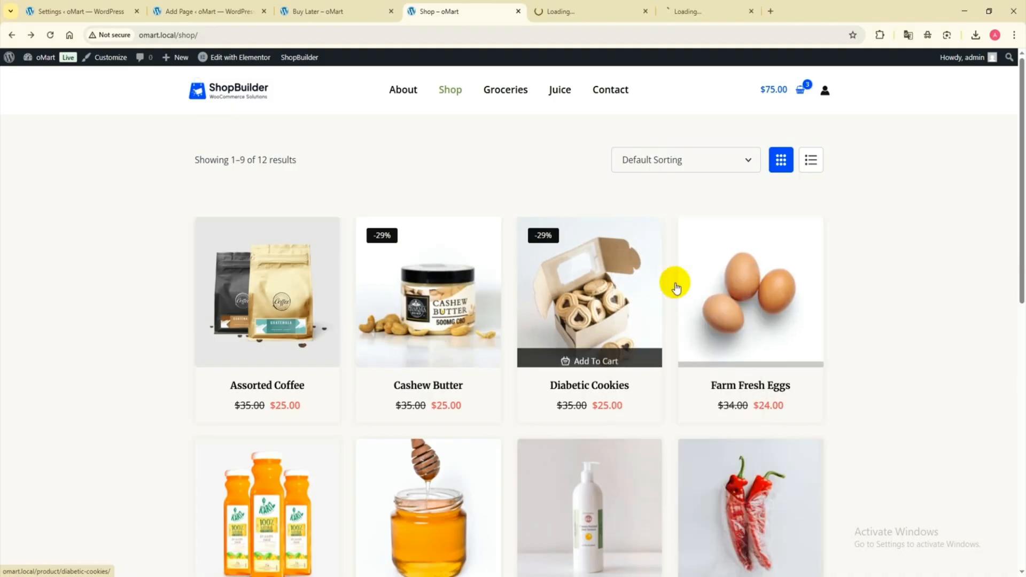
{"action": "right_click", "coordinate": [745, 289]}
{"action": "left_click", "coordinate": [768, 280]}
Save Cashew Butter, Diabetic Cookies and Farm Fresh Eggs for later and check them on the reloaded Buy Later page
{"action": "left_click", "coordinate": [585, 7]}
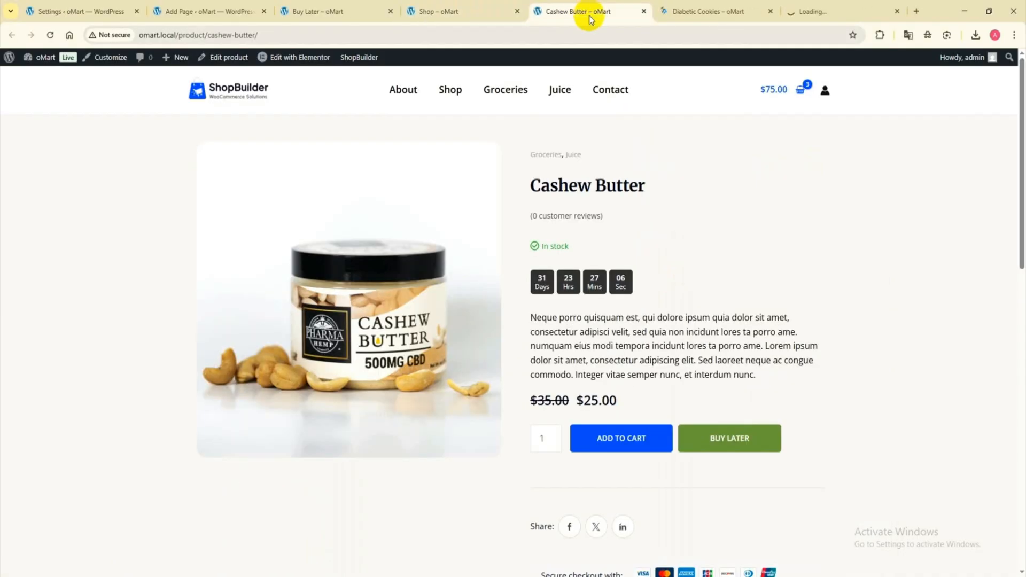
{"action": "left_click", "coordinate": [747, 448]}
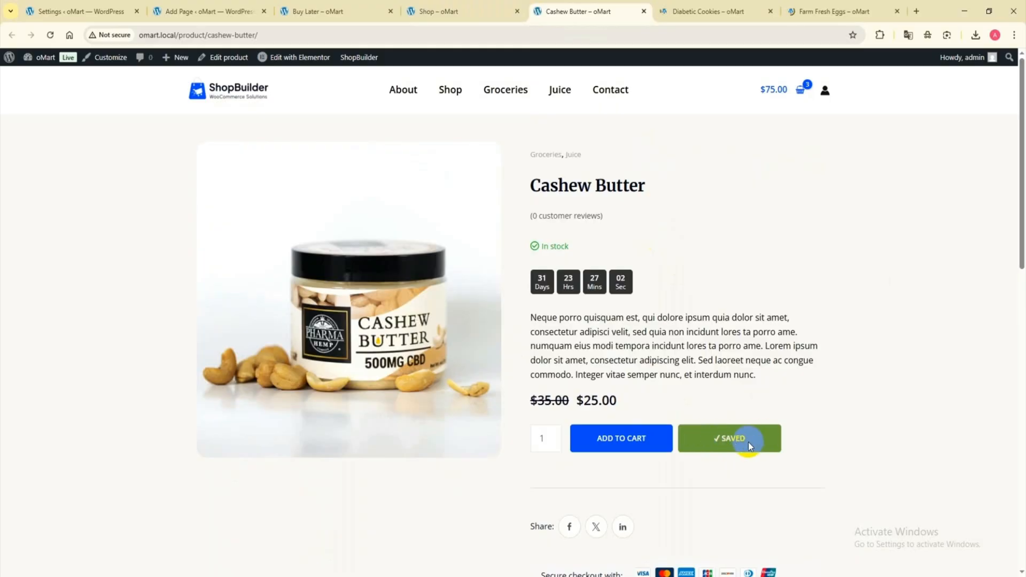
{"action": "left_click", "coordinate": [740, 11]}
{"action": "left_click", "coordinate": [688, 421]}
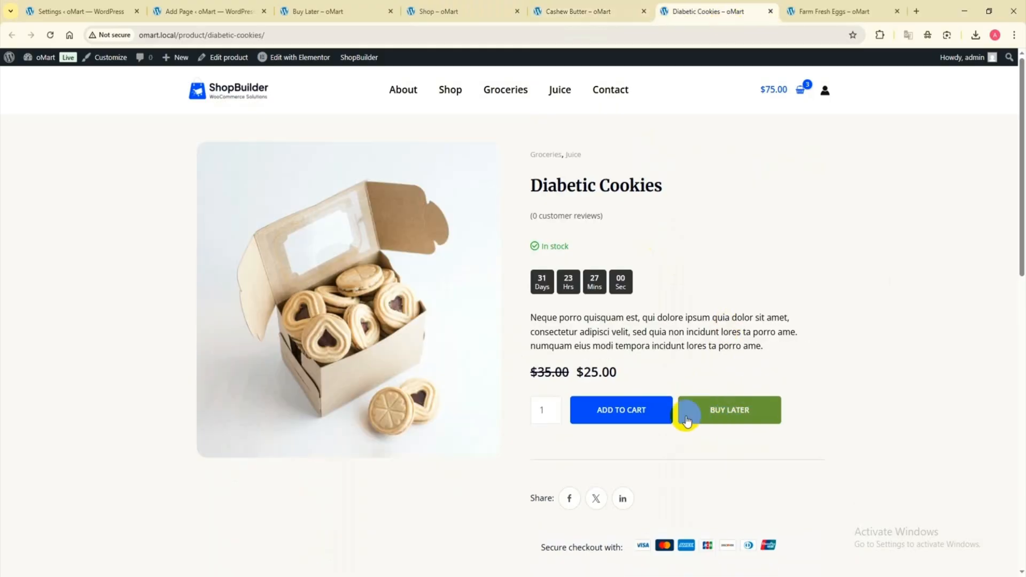
{"action": "left_click", "coordinate": [729, 417]}
{"action": "left_click", "coordinate": [838, 11]}
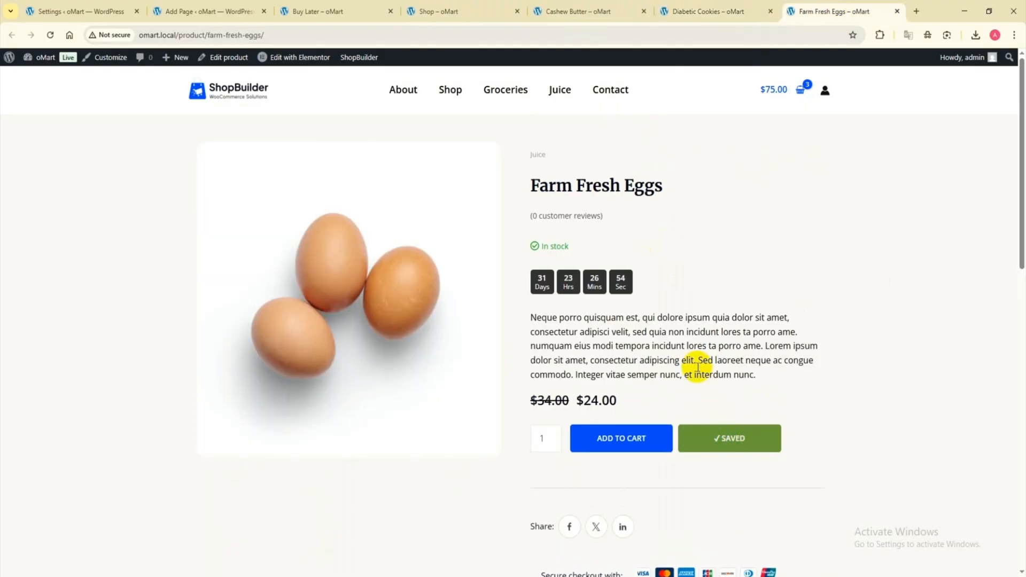
{"action": "left_click", "coordinate": [326, 10]}
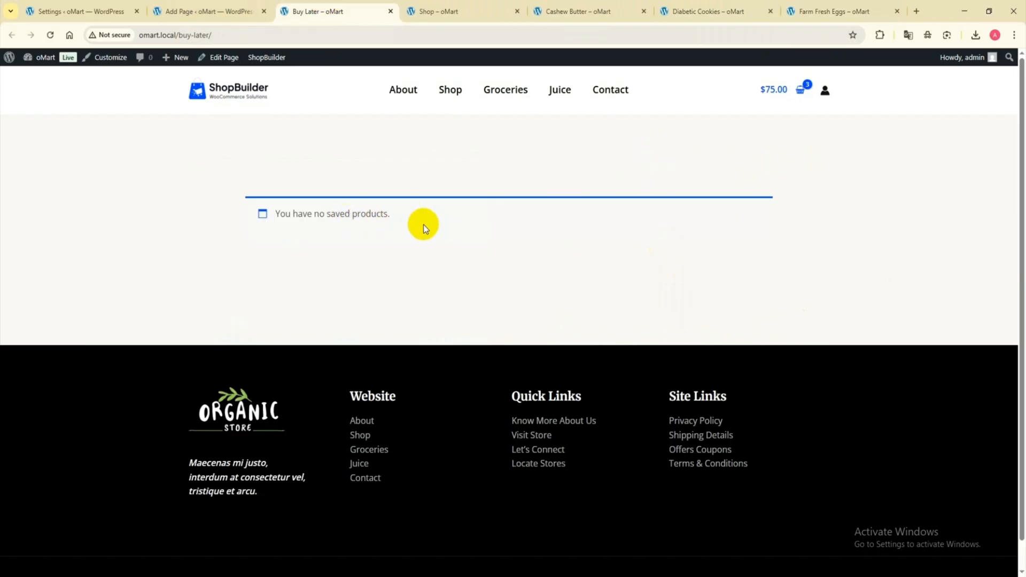
{"action": "left_click", "coordinate": [50, 35]}
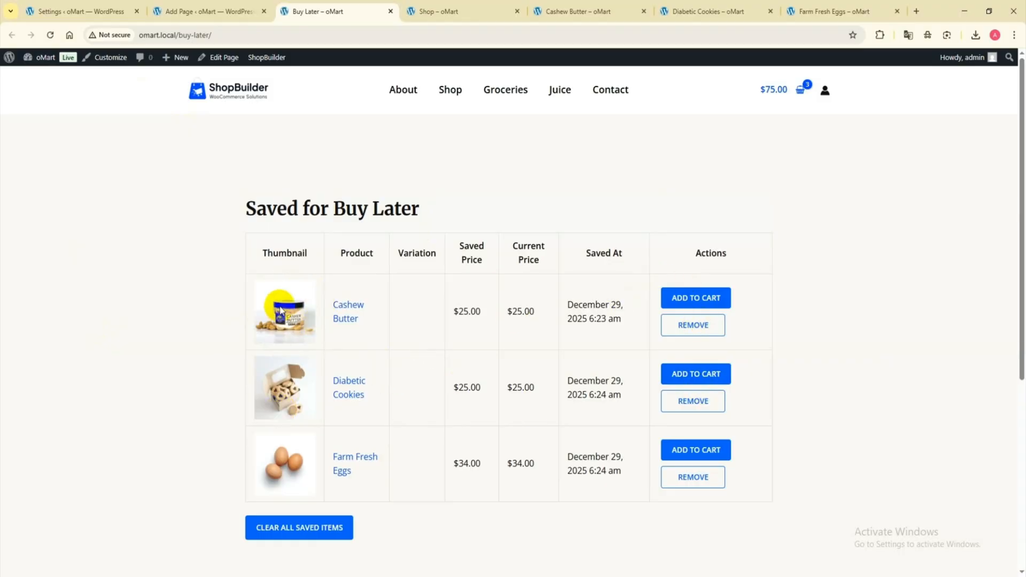
Show Stock Status and Quantity and hide Saved Date in the module's saved items table, save, and view the Buy Later page
{"action": "left_click", "coordinate": [47, 10]}
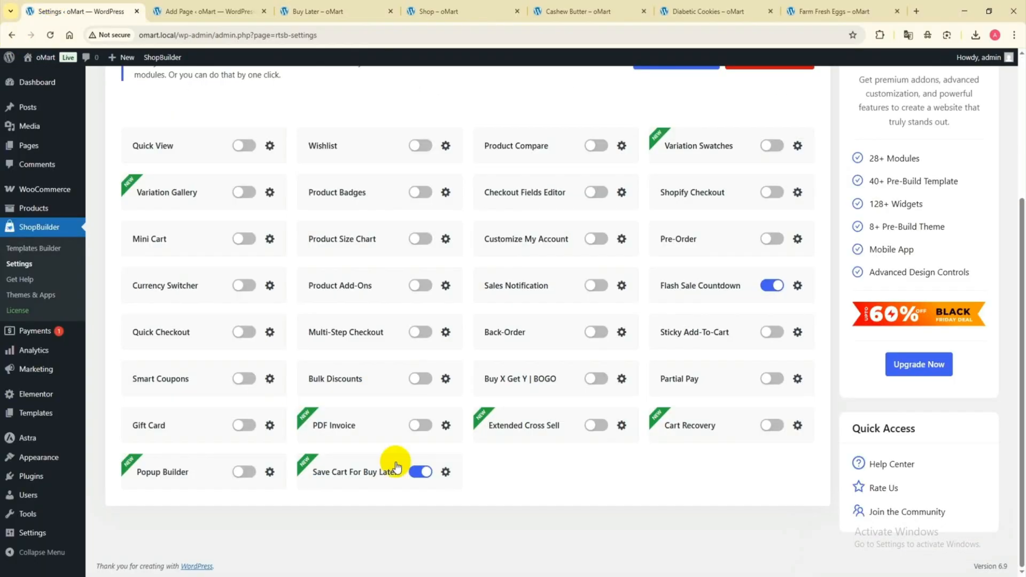
{"action": "left_click", "coordinate": [445, 472]}
{"action": "left_click", "coordinate": [359, 184]}
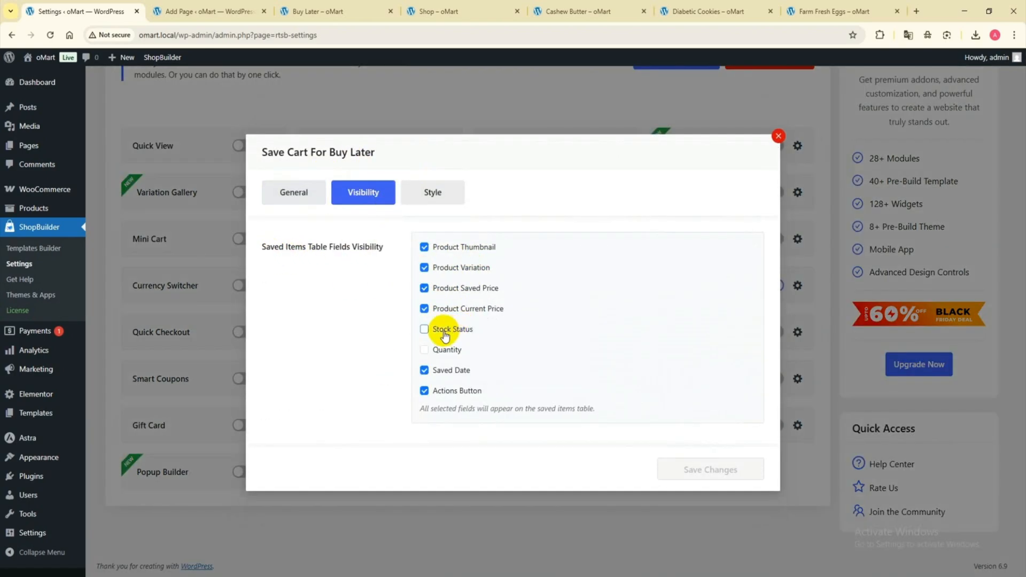
{"action": "left_click", "coordinate": [425, 329]}
{"action": "left_click", "coordinate": [435, 353]}
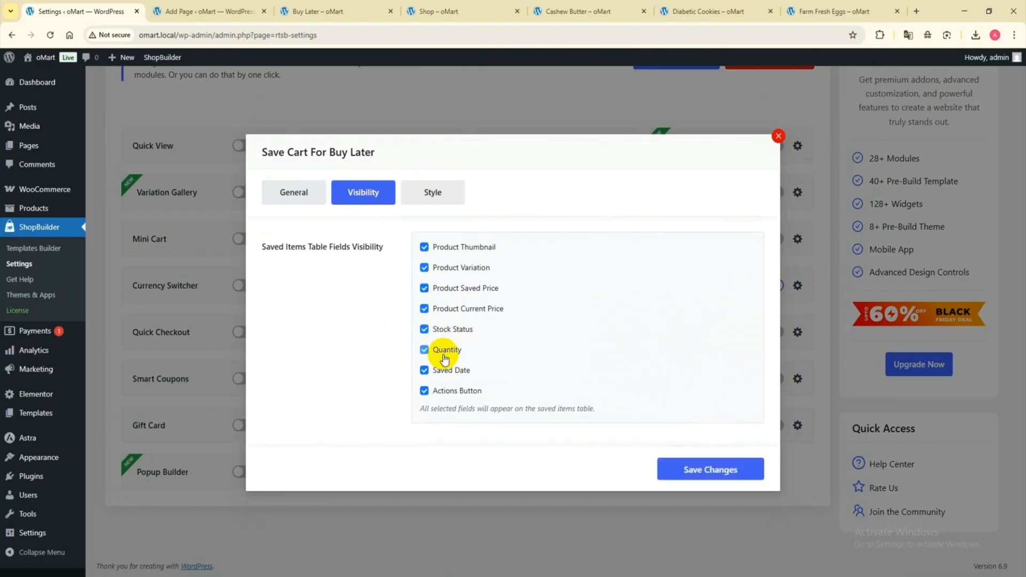
{"action": "left_click", "coordinate": [428, 370]}
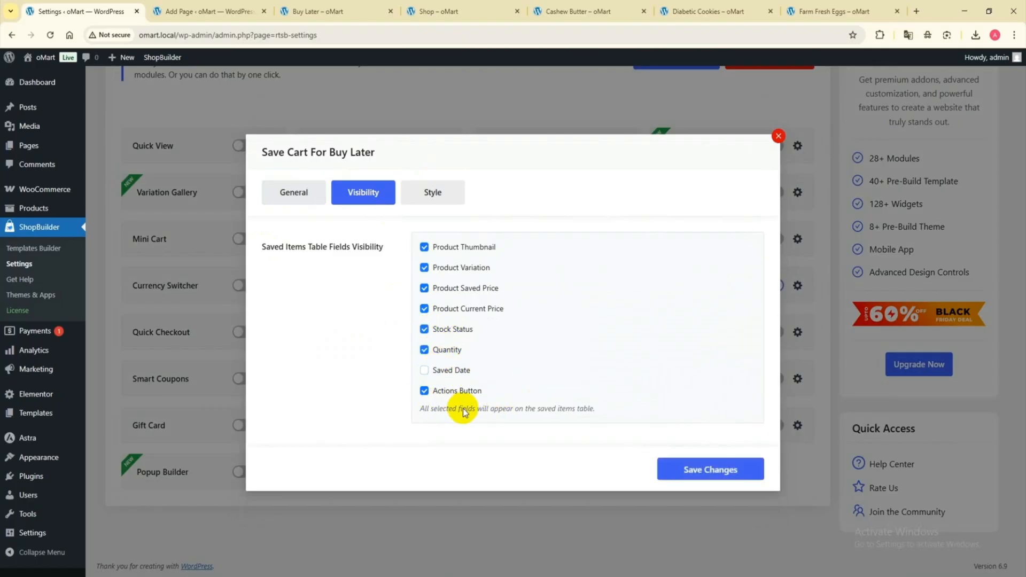
{"action": "left_click", "coordinate": [695, 470]}
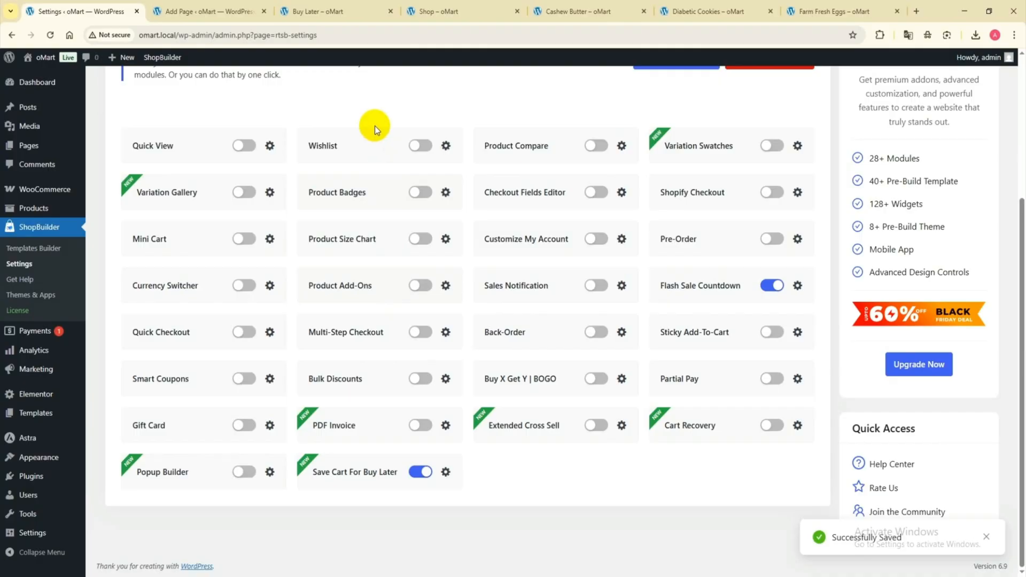
{"action": "left_click", "coordinate": [351, 15]}
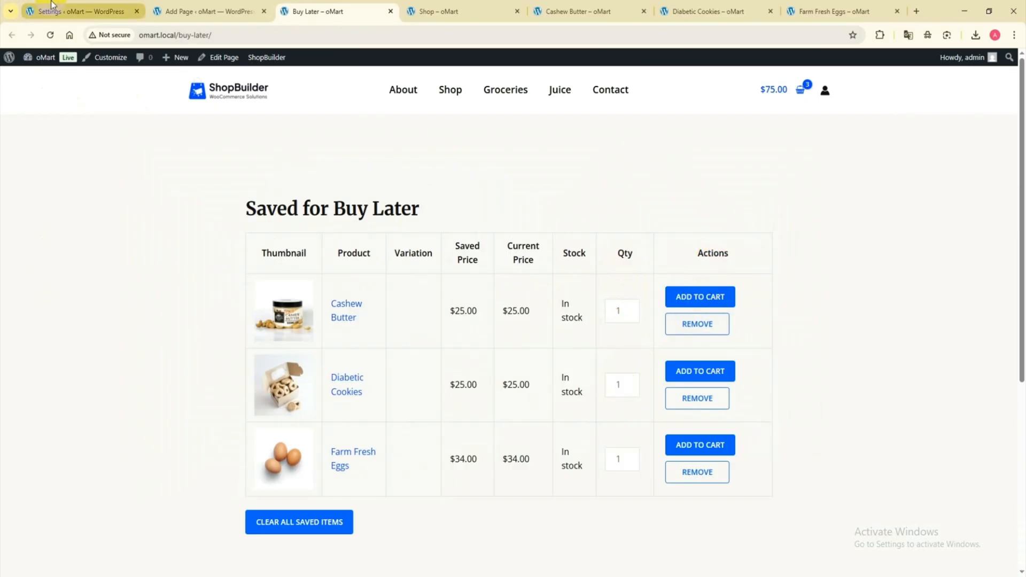
Hide the Product Variation field in the saved items table, save the settings, and reload the Buy Later page
{"action": "left_click", "coordinate": [80, 11]}
{"action": "left_click", "coordinate": [444, 474]}
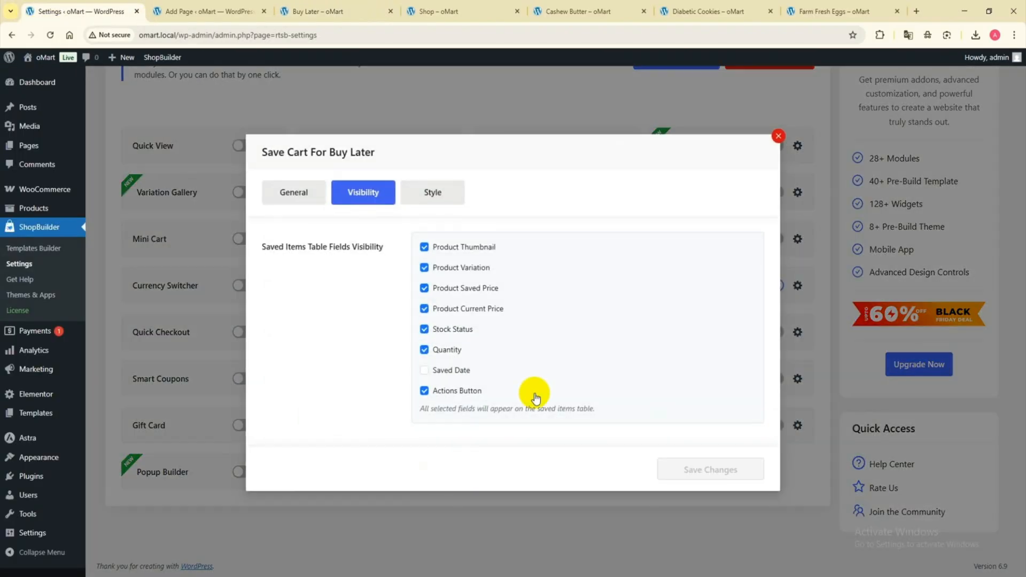
{"action": "left_click", "coordinate": [424, 393]}
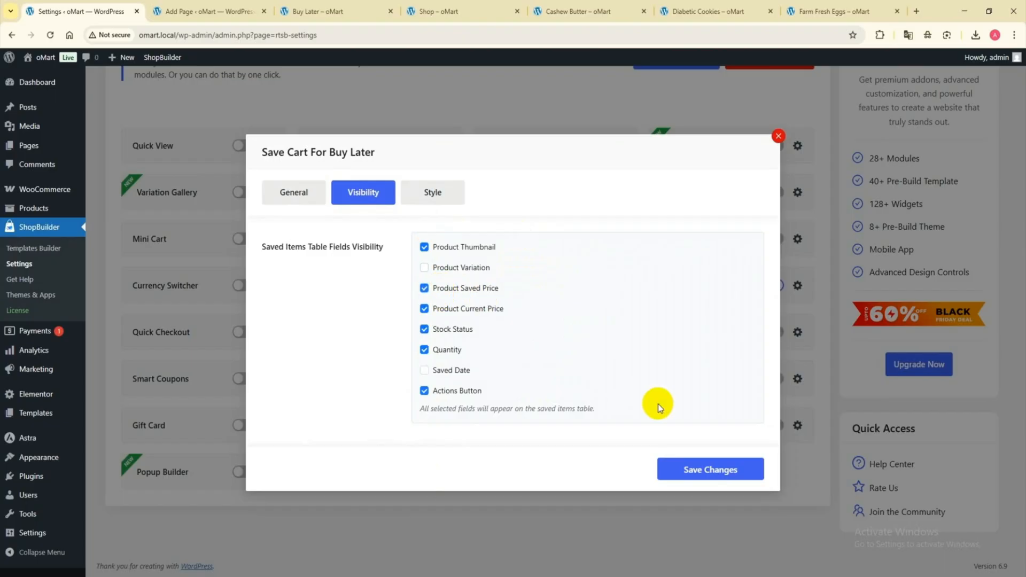
{"action": "left_click", "coordinate": [689, 468]}
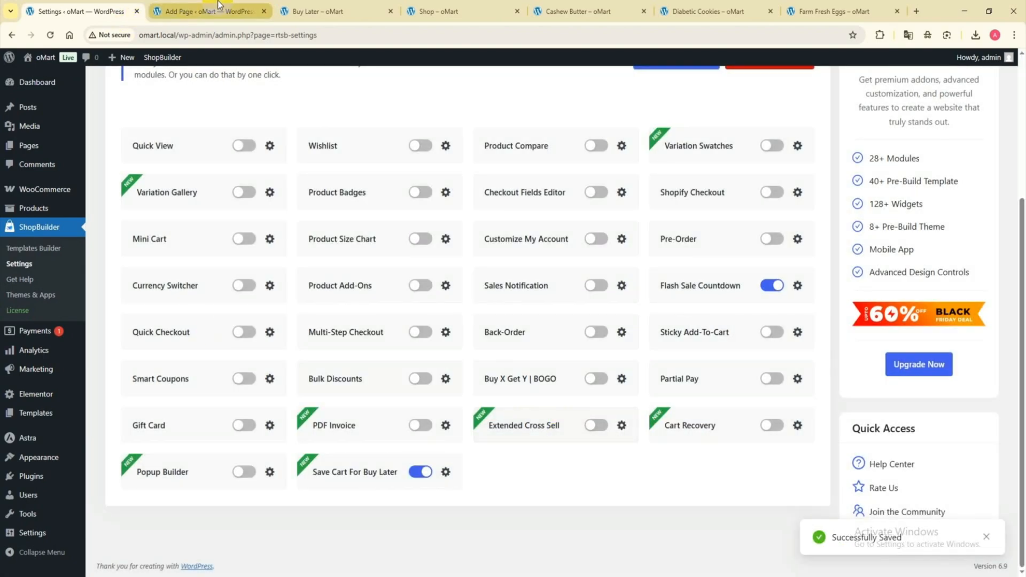
{"action": "left_click", "coordinate": [331, 4]}
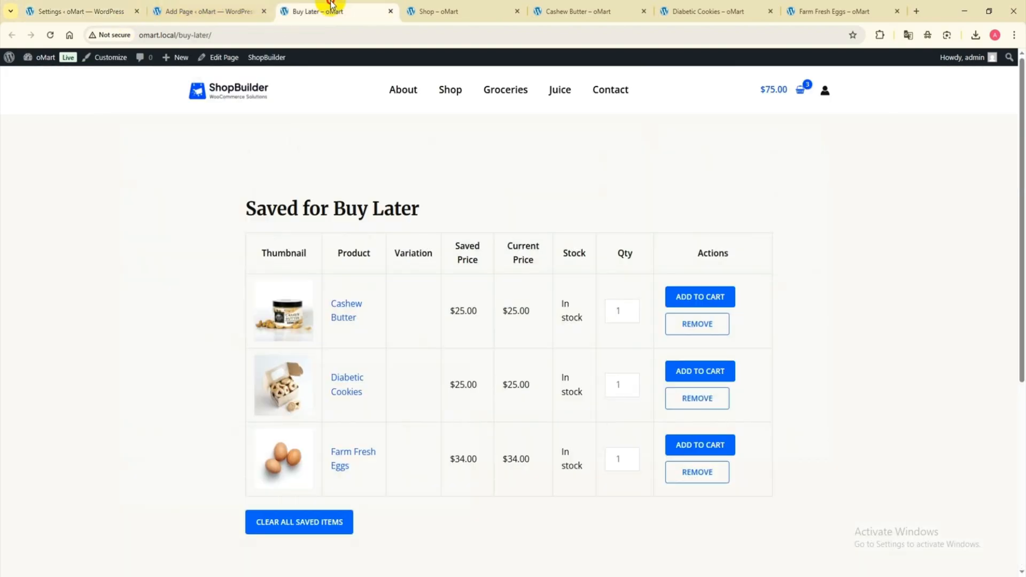
{"action": "left_click", "coordinate": [50, 35]}
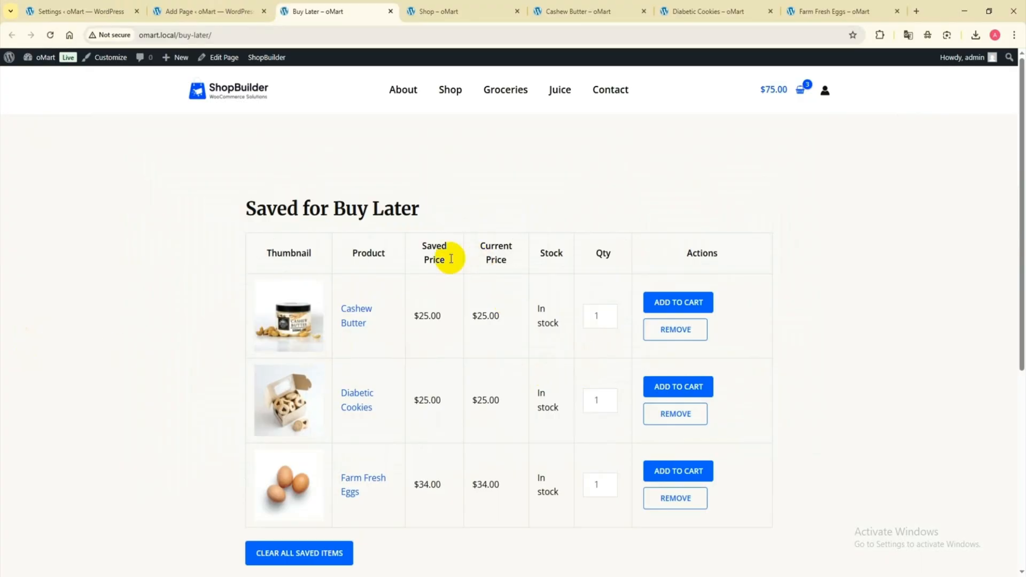
Hide the Product Thumbnail field in the saved items table, save the settings, and reload the Buy Later page
{"action": "left_click", "coordinate": [63, 10]}
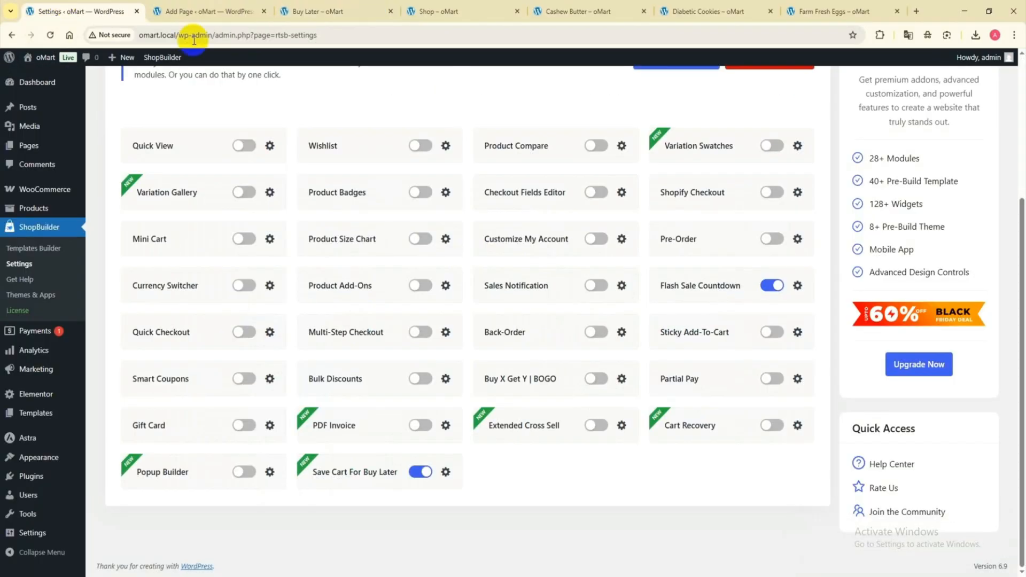
{"action": "left_click", "coordinate": [445, 472]}
{"action": "left_click", "coordinate": [422, 247]}
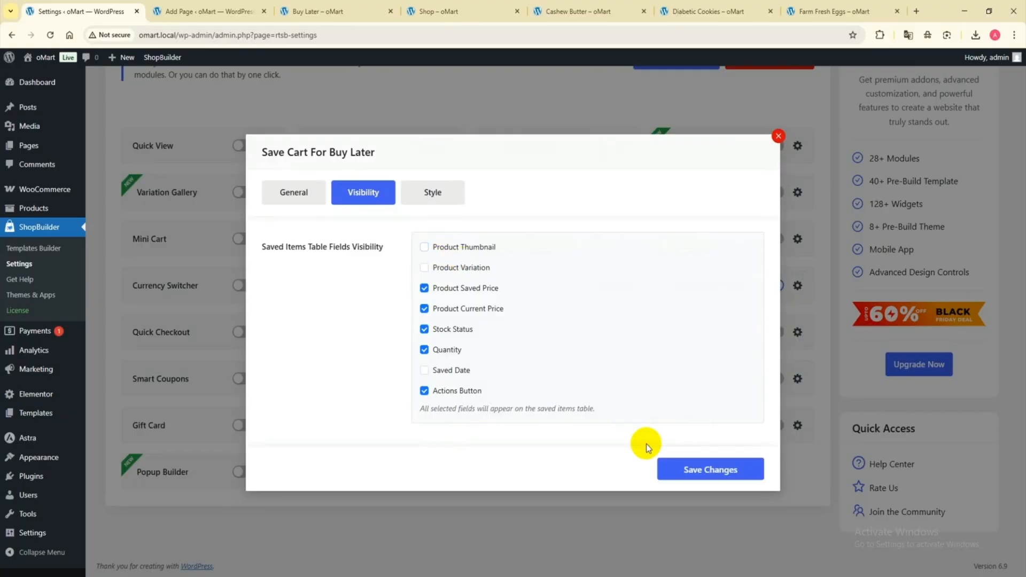
{"action": "left_click", "coordinate": [692, 473]}
{"action": "left_click", "coordinate": [315, 12]}
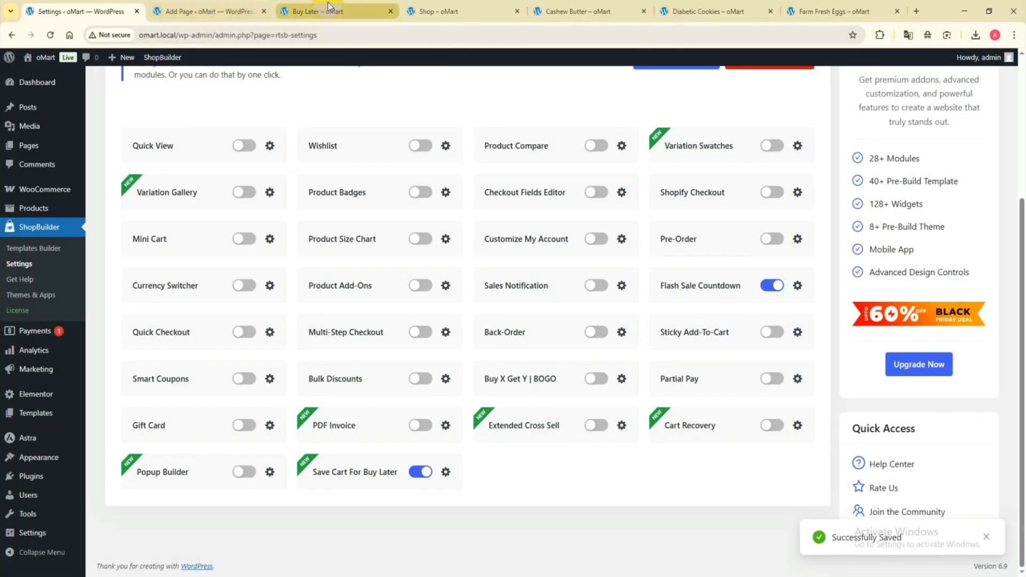
{"action": "left_click", "coordinate": [51, 34]}
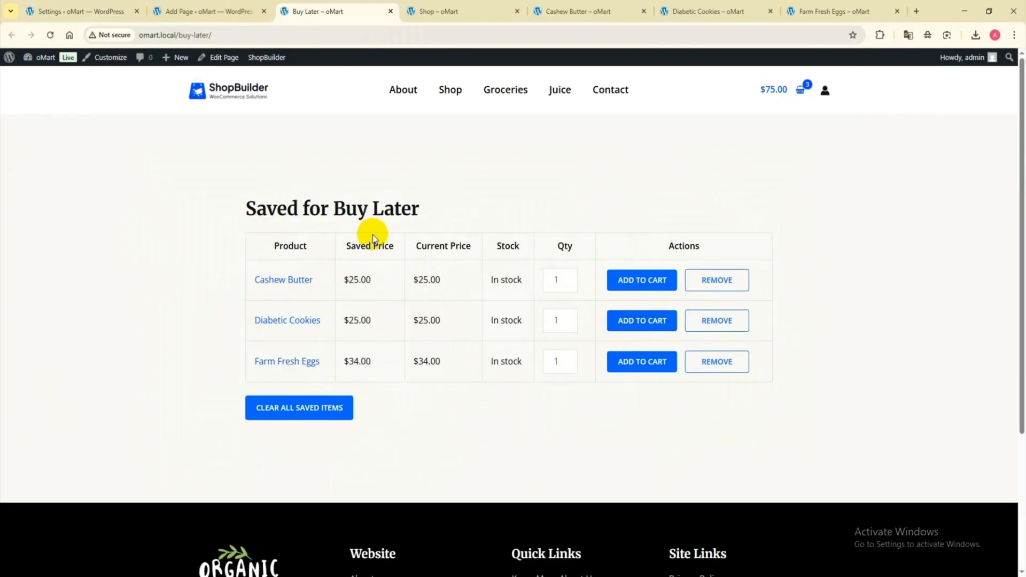
Set the Button Background colour in the Save Cart For Buy Later style settings to red #FF0004
{"action": "left_click", "coordinate": [90, 7]}
{"action": "left_click", "coordinate": [445, 472]}
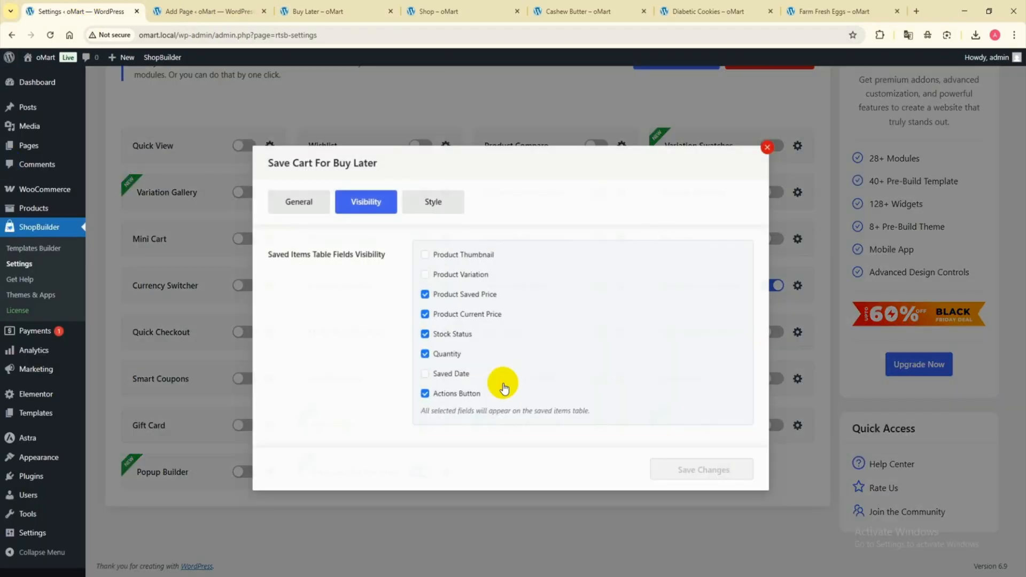
{"action": "left_click", "coordinate": [448, 199]}
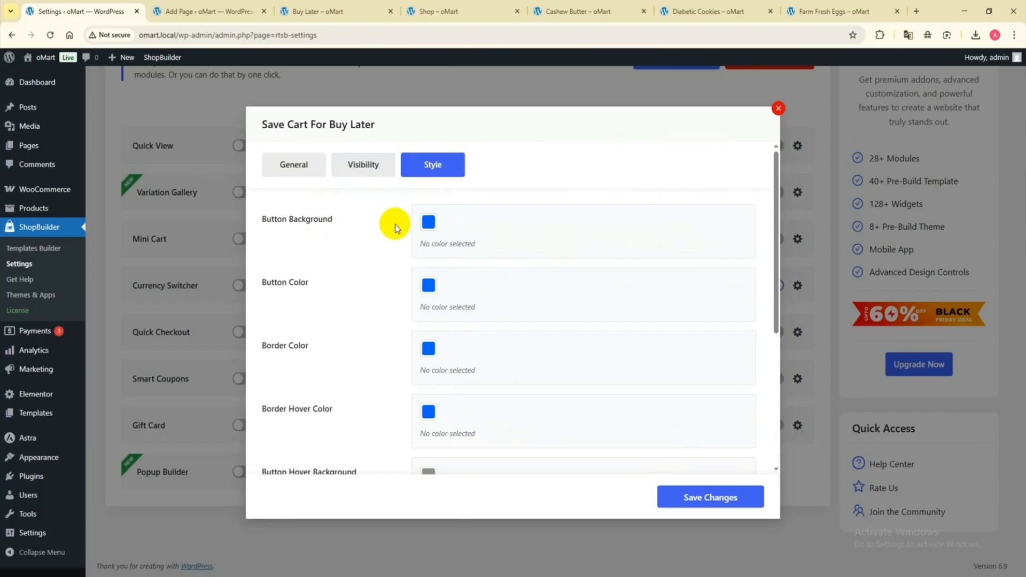
{"action": "left_click", "coordinate": [428, 221]}
{"action": "left_click_drag", "start_coordinate": [515, 360], "coordinate": [534, 362]}
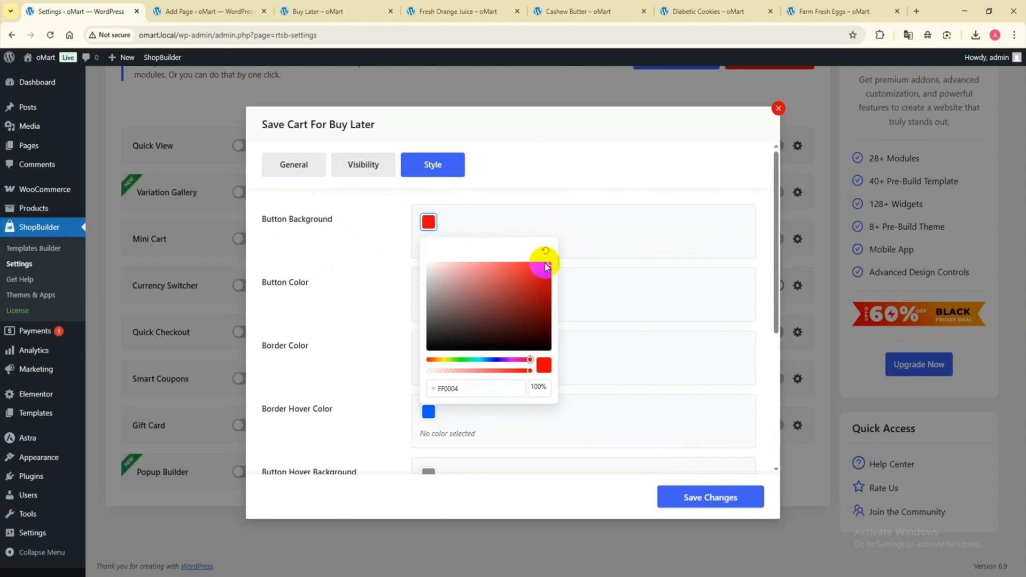
{"action": "left_click", "coordinate": [361, 259]}
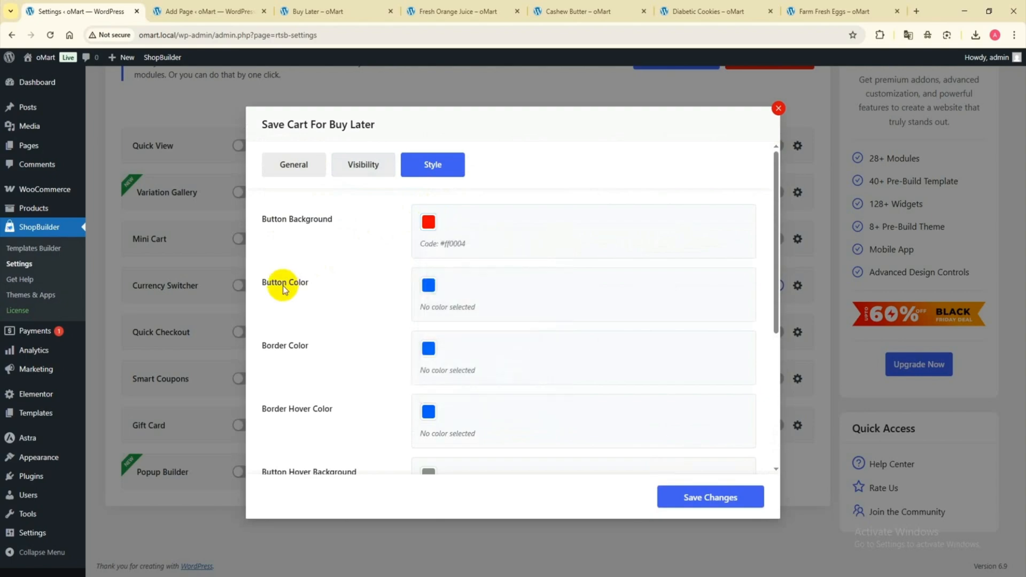
Set the module's Button Color to white #ffffff, save the changes, and reload the Fresh Orange Juice product page
{"action": "left_click", "coordinate": [428, 286]}
{"action": "left_click_drag", "start_coordinate": [453, 338], "coordinate": [420, 313]}
{"action": "left_click", "coordinate": [363, 292]}
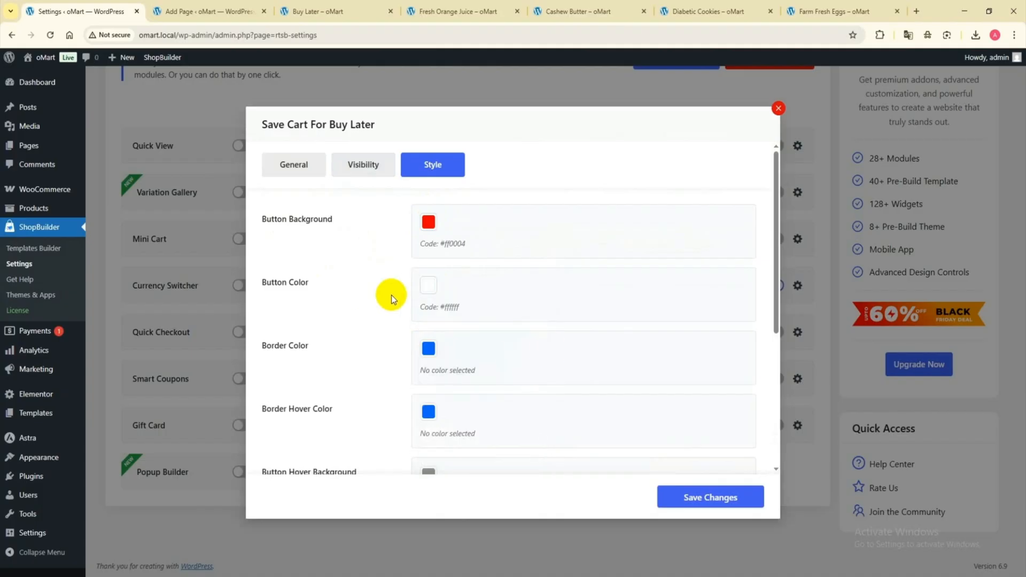
{"action": "left_click", "coordinate": [732, 501]}
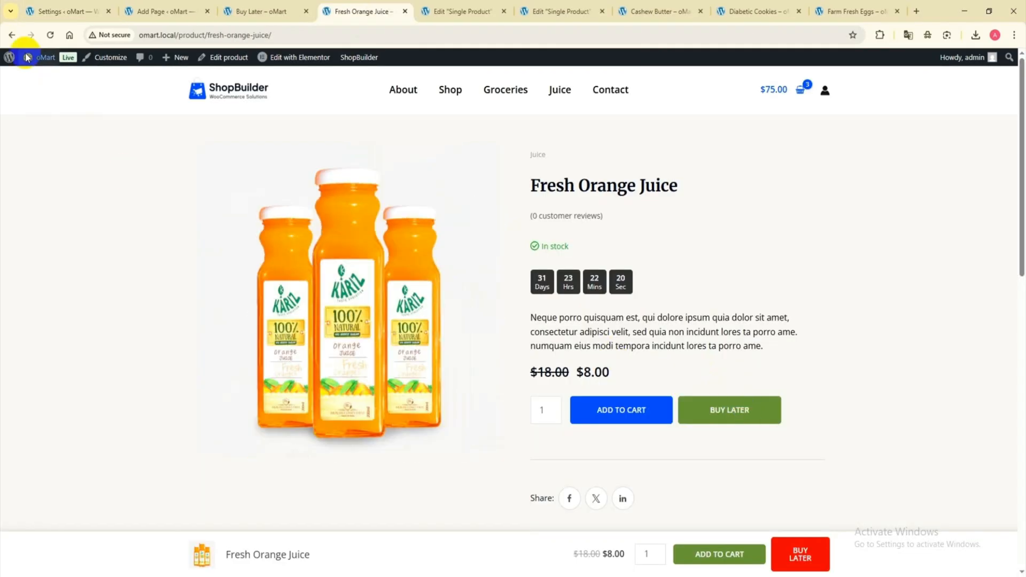
{"action": "left_click", "coordinate": [50, 35]}
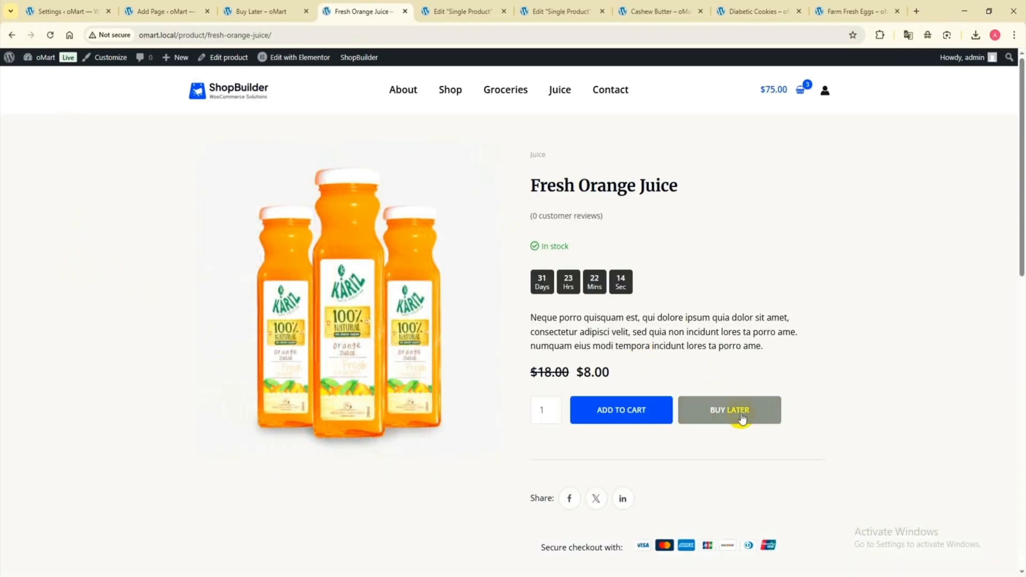
Set the Button Hover Background in the Save Cart For Buy Later style settings to blue and save the changes
{"action": "left_click", "coordinate": [70, 9]}
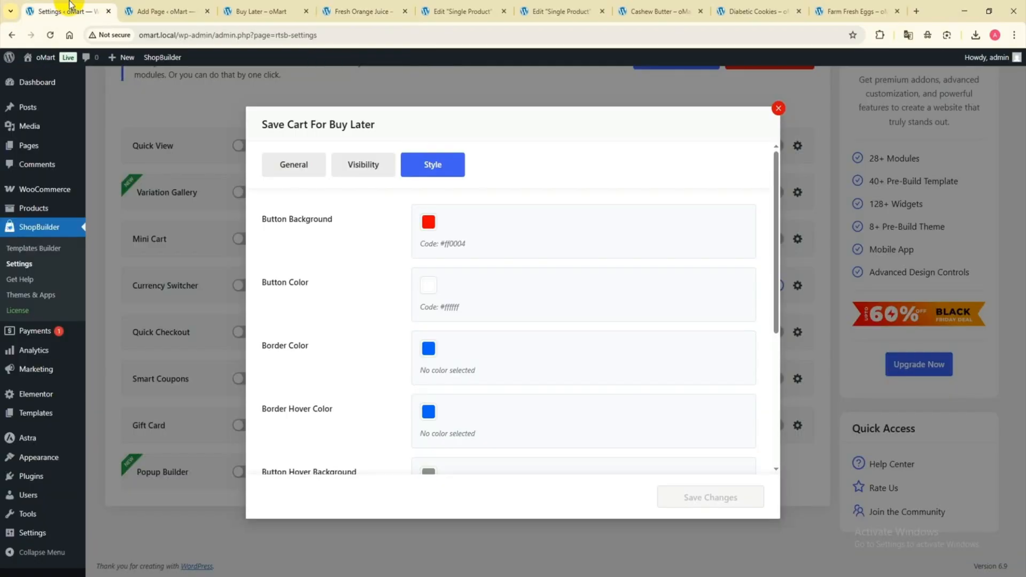
{"action": "scroll", "coordinate": [329, 334], "scroll_direction": "down", "scroll_amount": 2}
{"action": "left_click", "coordinate": [427, 362]}
{"action": "left_click_drag", "start_coordinate": [467, 490], "coordinate": [494, 501]}
{"action": "left_click", "coordinate": [541, 418]}
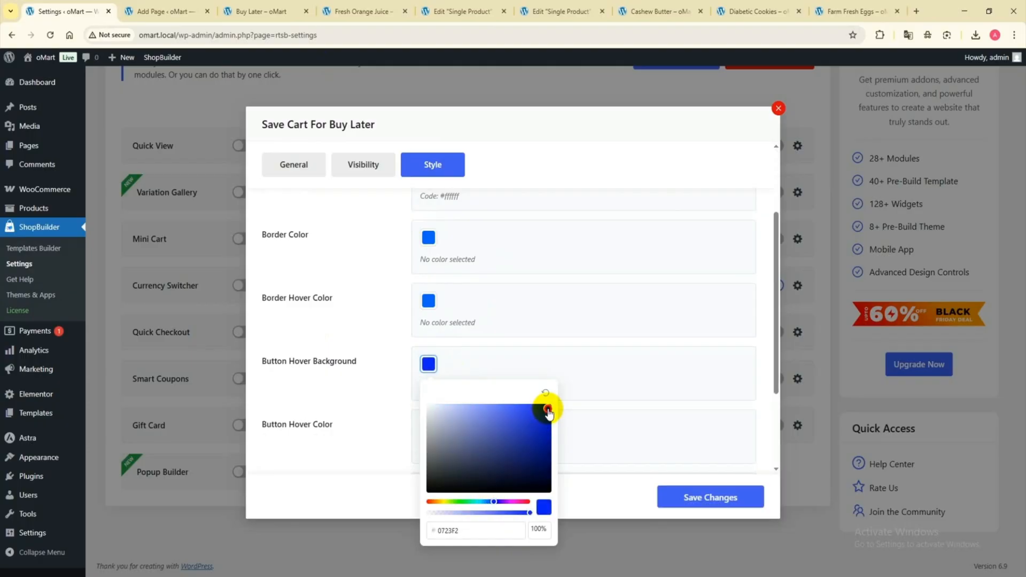
{"action": "left_click", "coordinate": [401, 384]}
{"action": "left_click", "coordinate": [668, 495]}
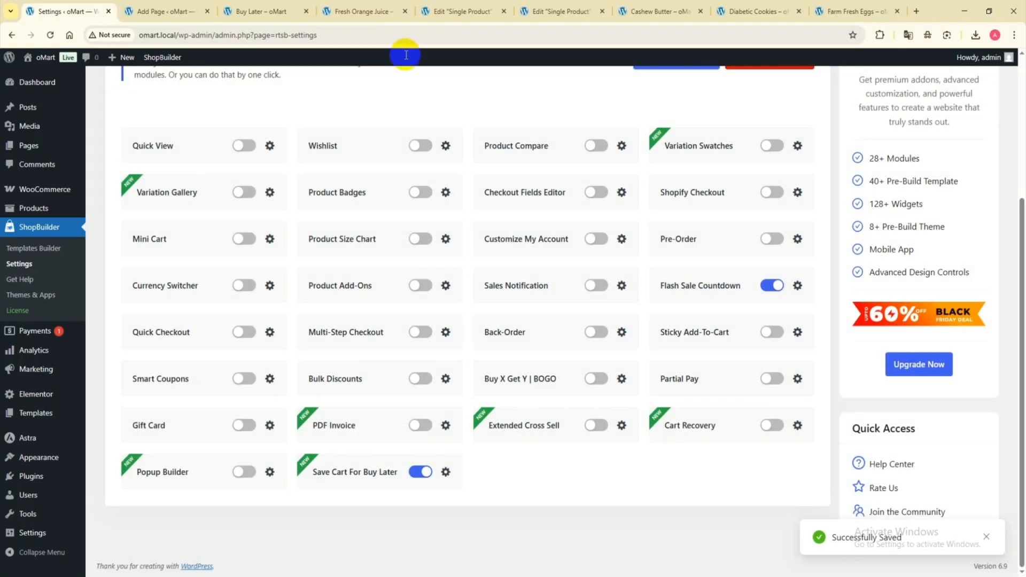
Reload the Fresh Orange Juice product page and test its Buy Later button by saving the product and removing it from the list
{"action": "left_click", "coordinate": [363, 11]}
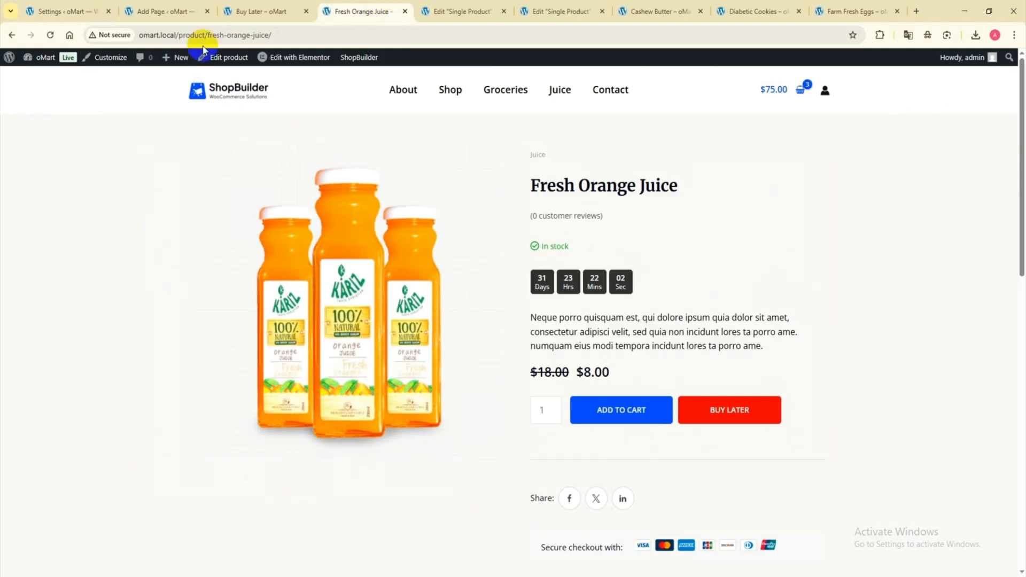
{"action": "left_click", "coordinate": [53, 35]}
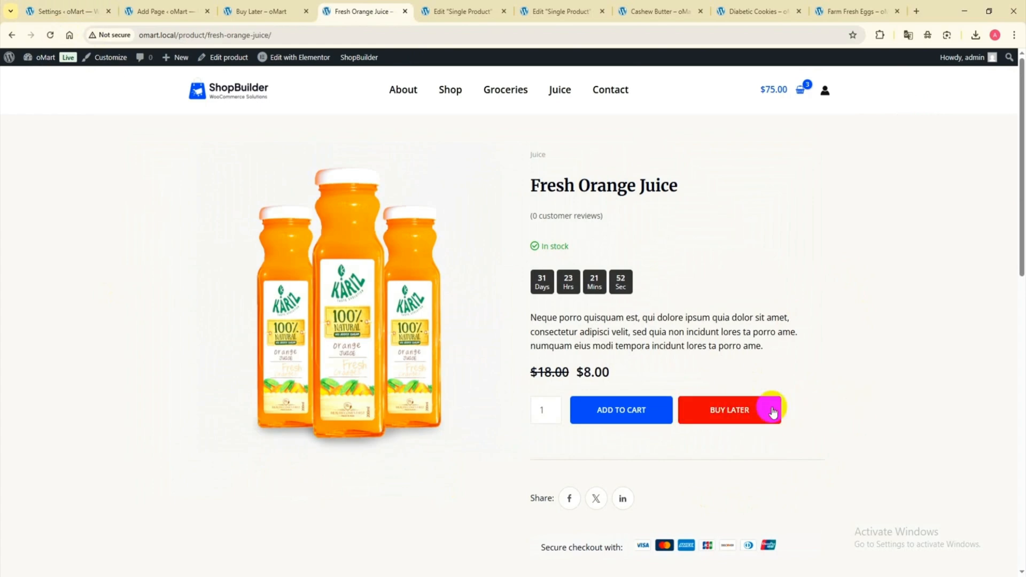
{"action": "left_click", "coordinate": [752, 411]}
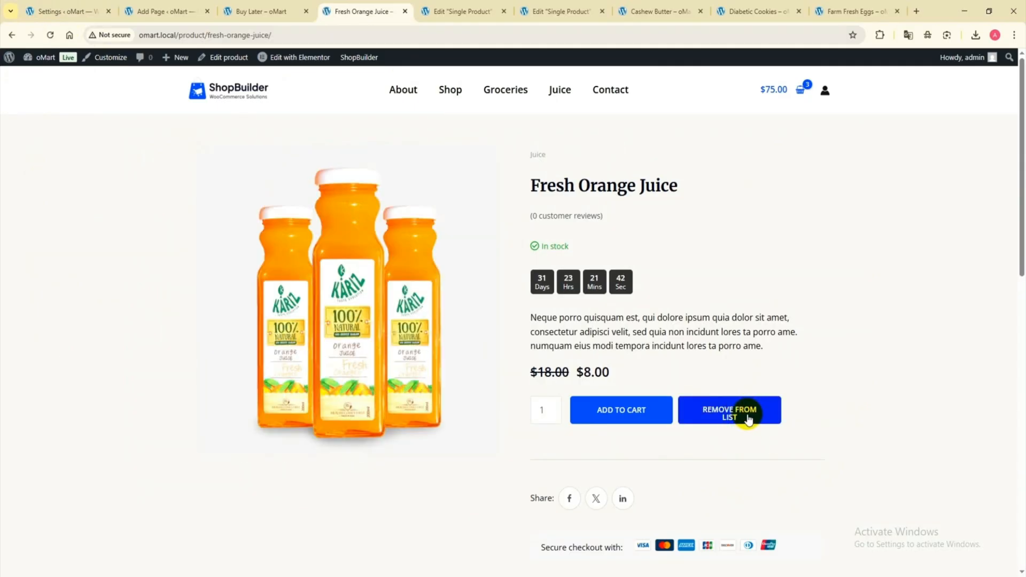
{"action": "left_click", "coordinate": [747, 420]}
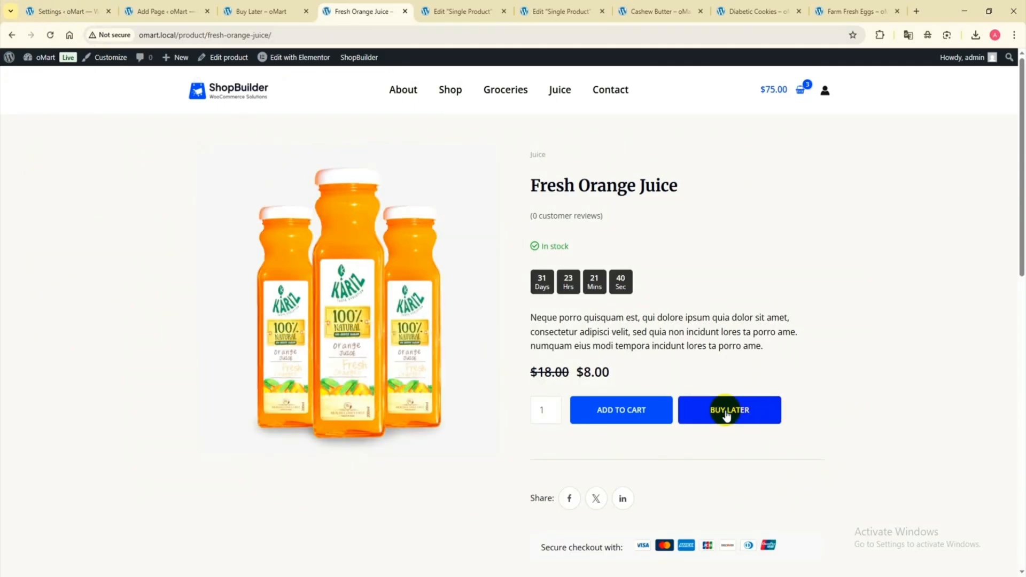